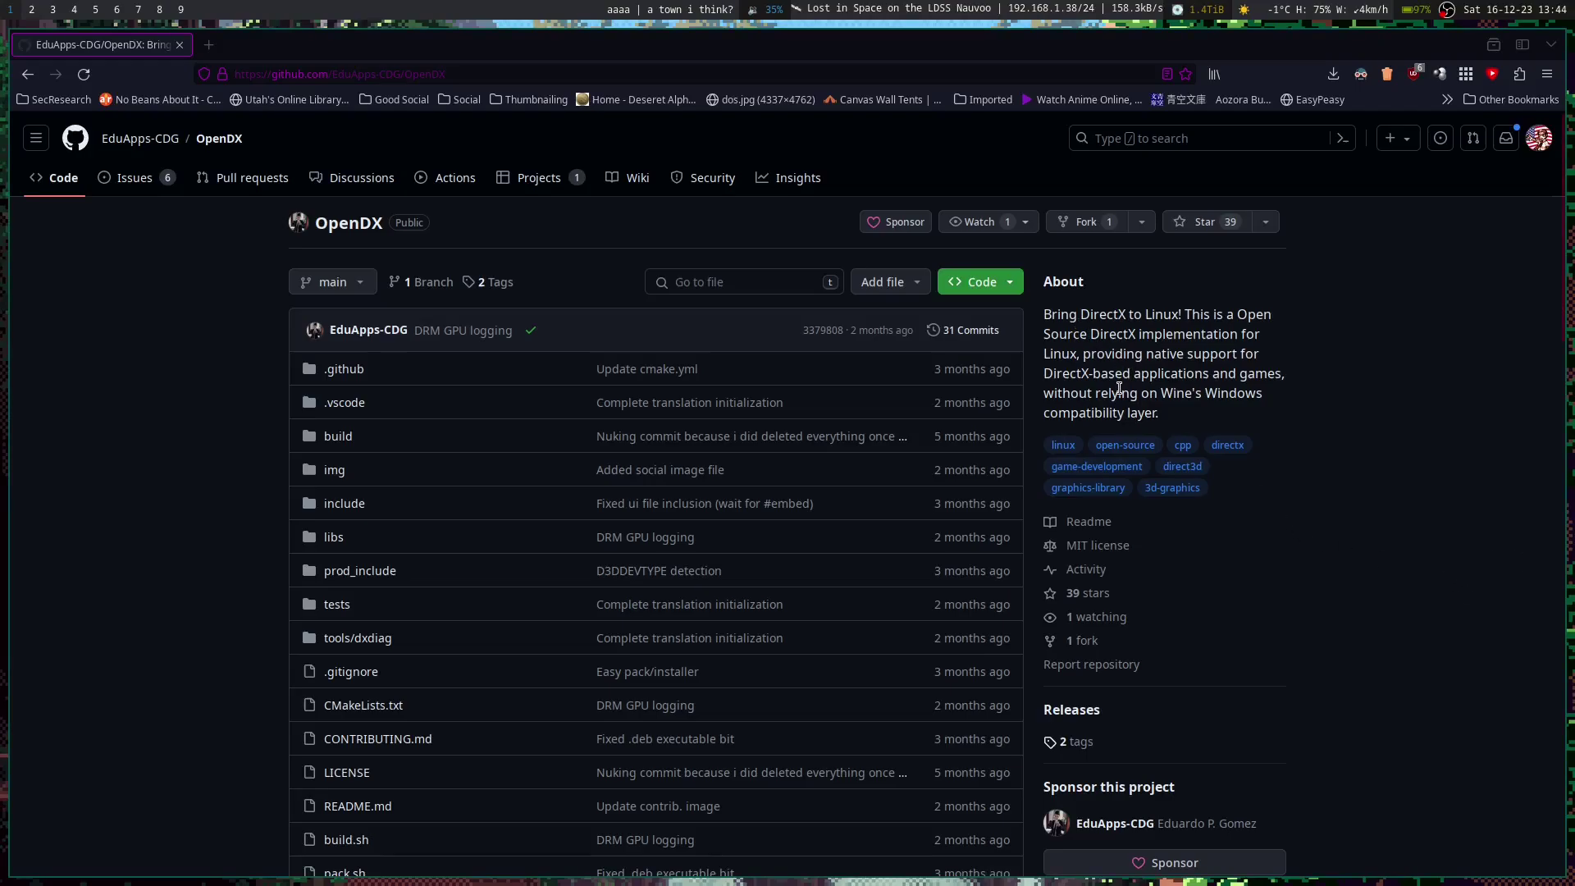
- Scroll through the OpenDX repository page in the browser
scroll(1019, 435, "down", 15)
scroll(1019, 435, "up", 6)
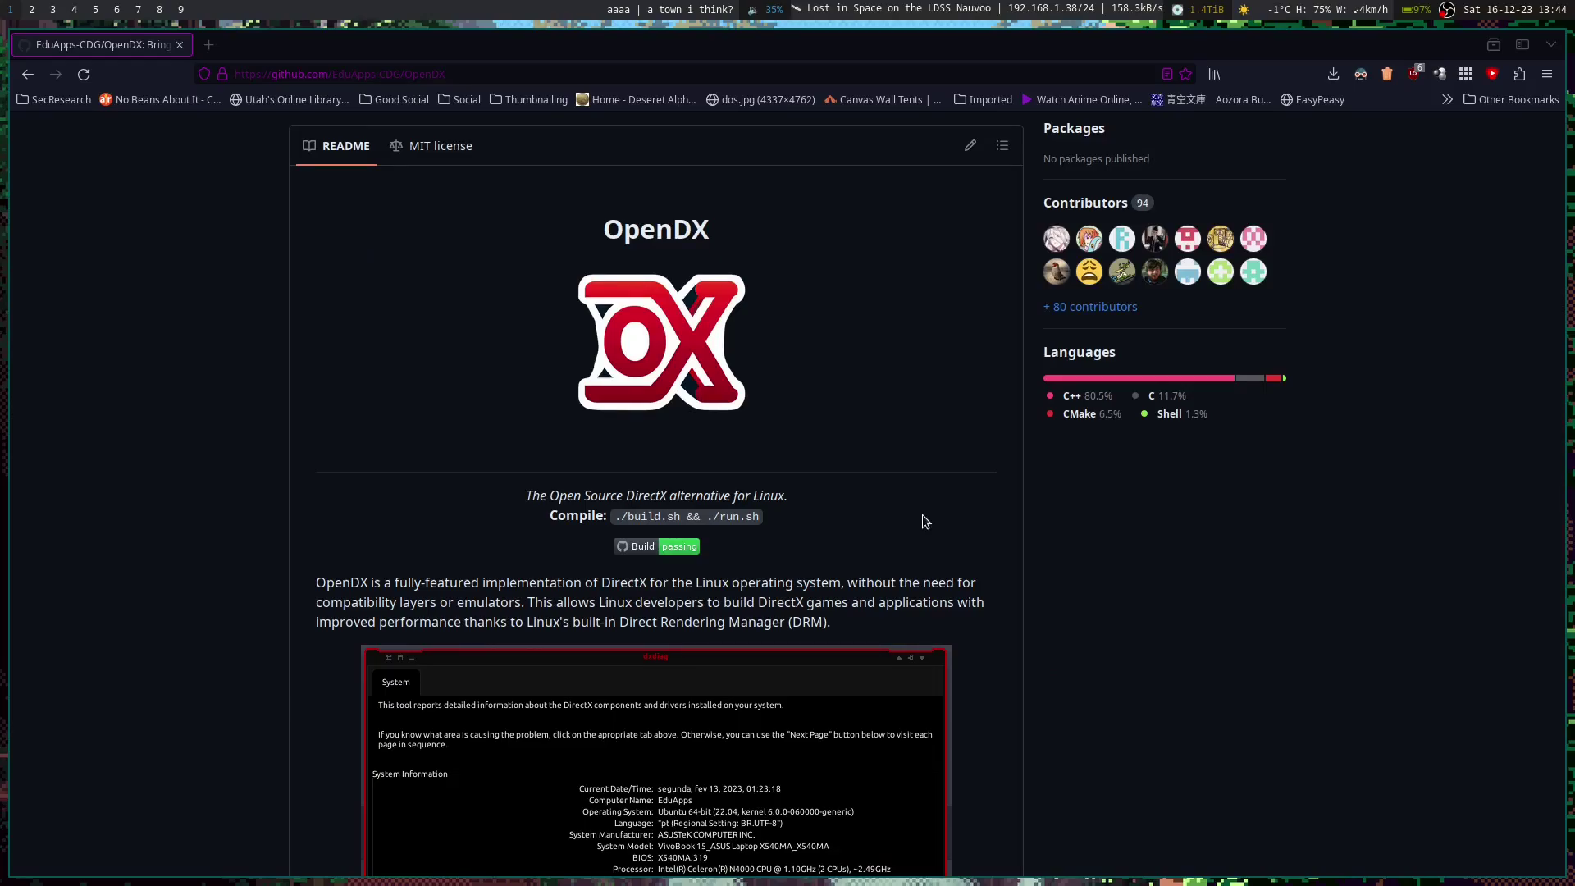
scroll(706, 517, "down", 3)
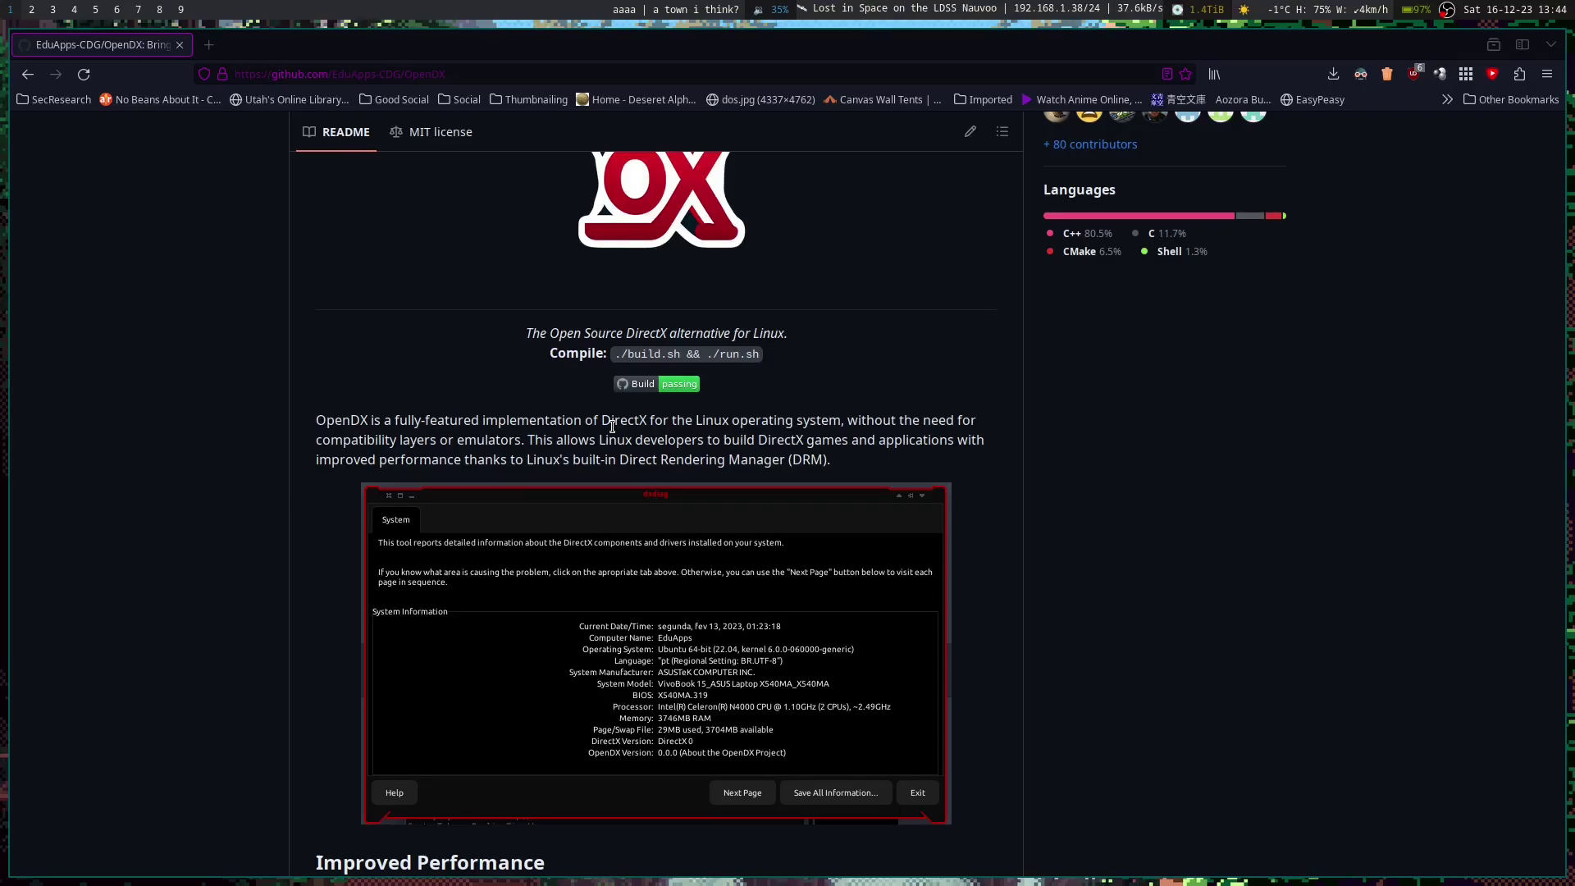
scroll(787, 541, "down", 8)
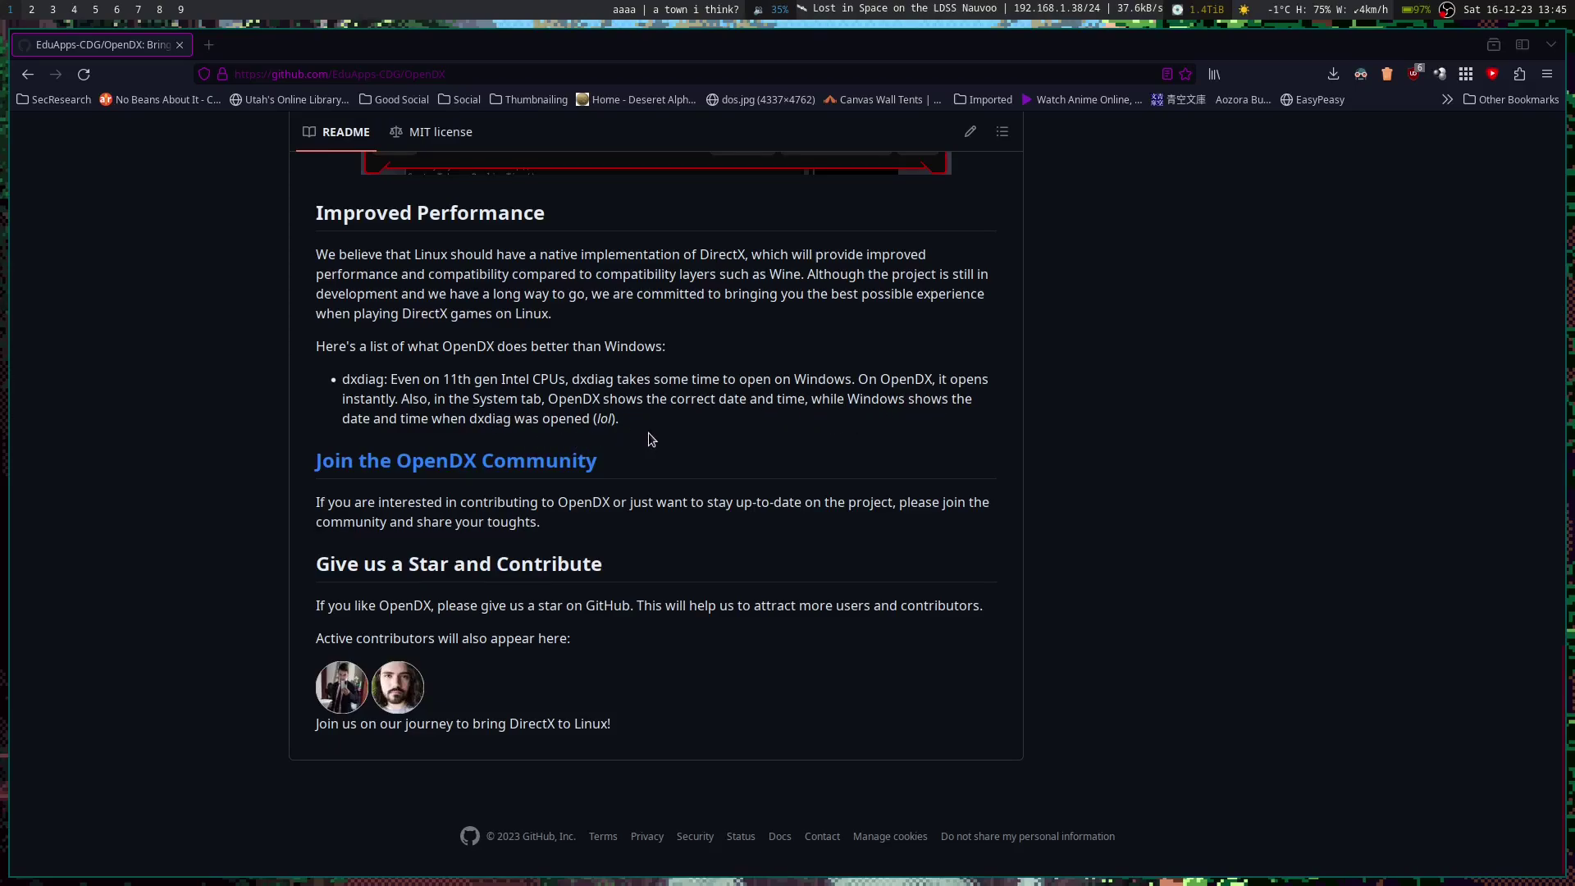
scroll(648, 431, "up", 8)
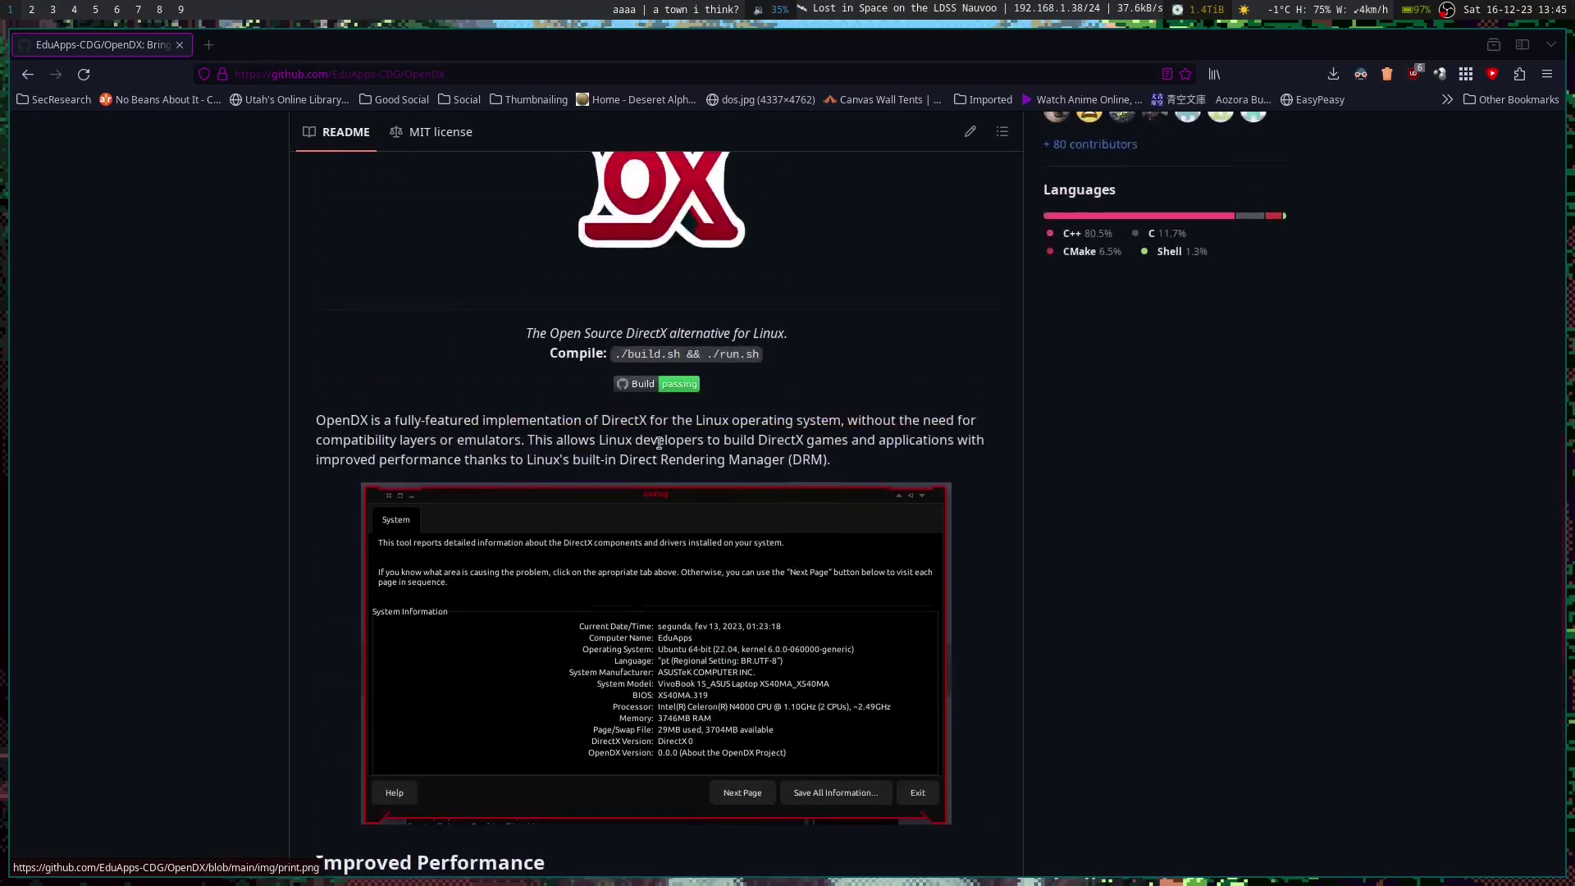
scroll(657, 617, "up", 2)
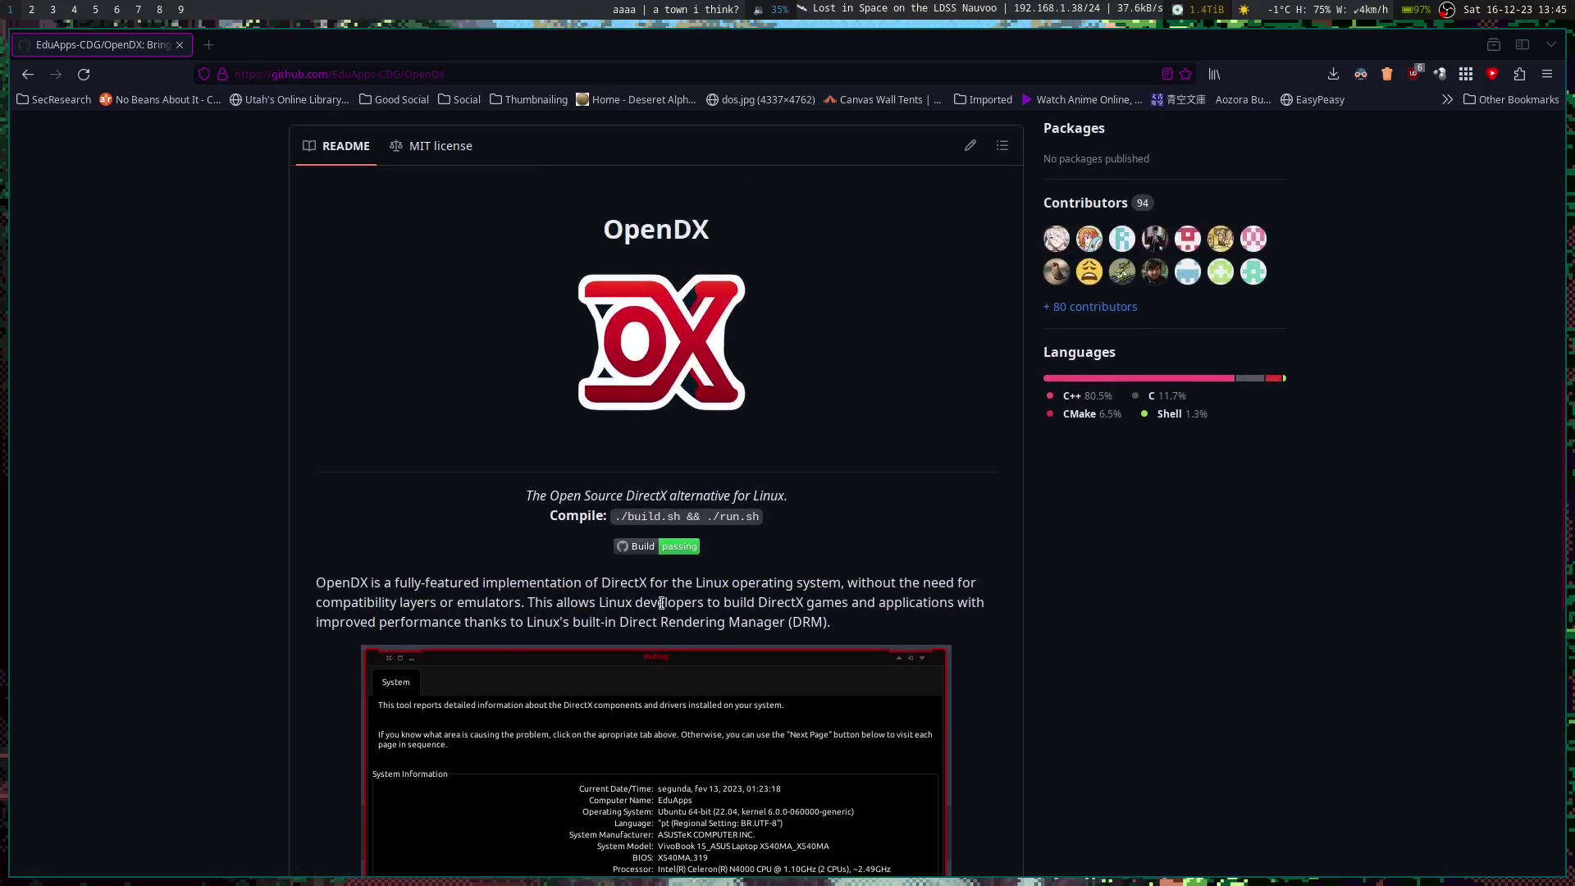
scroll(662, 603, "up", 6)
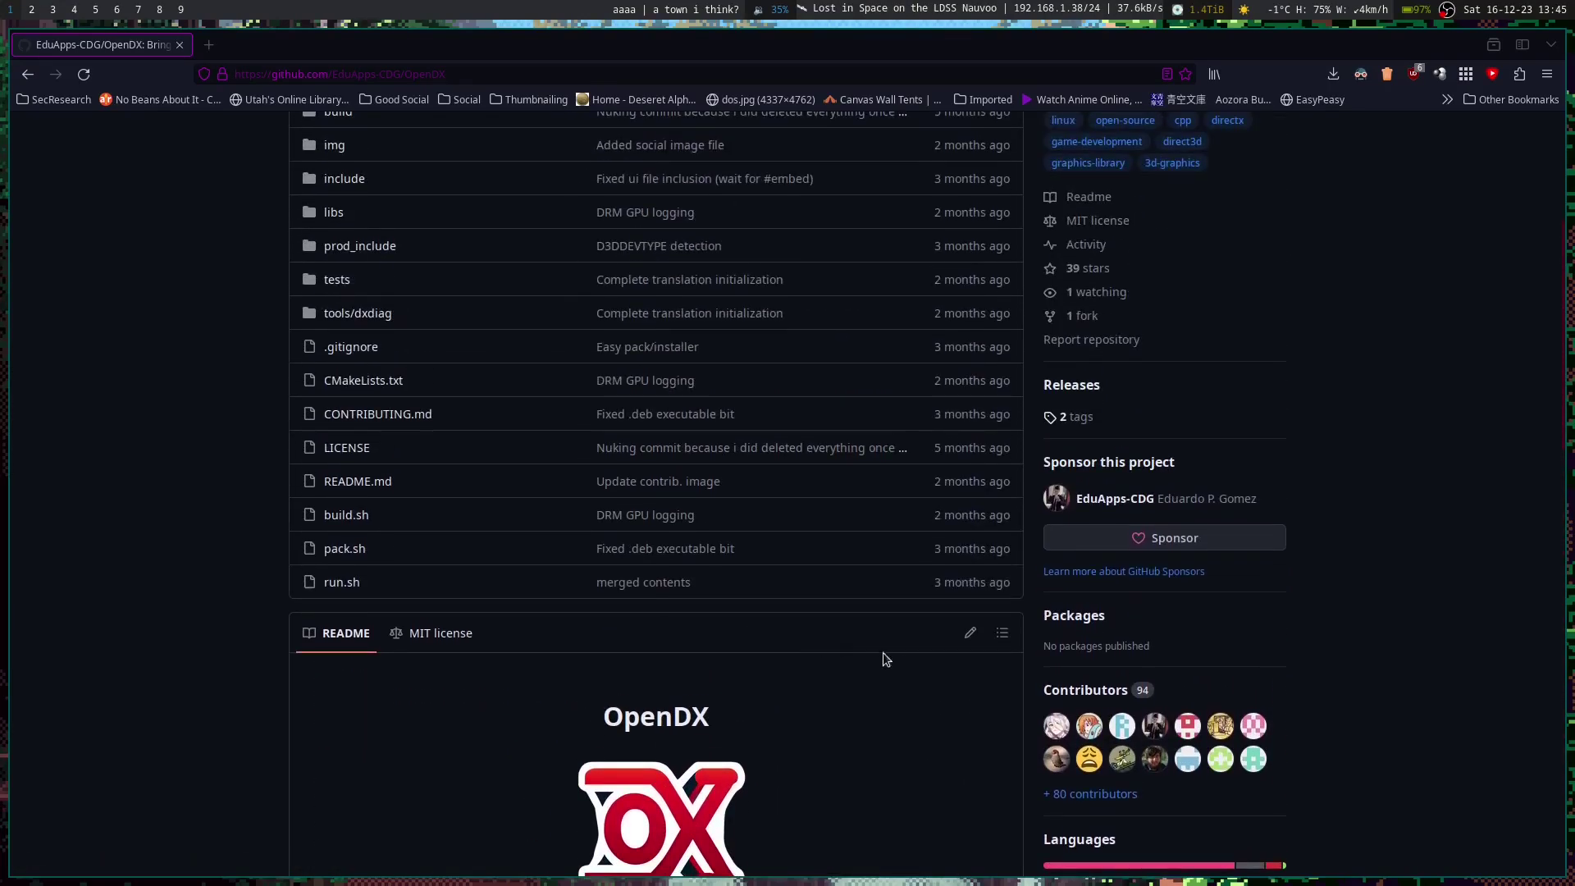
scroll(861, 662, "up", 2)
scroll(858, 664, "down", 5)
scroll(894, 671, "up", 5)
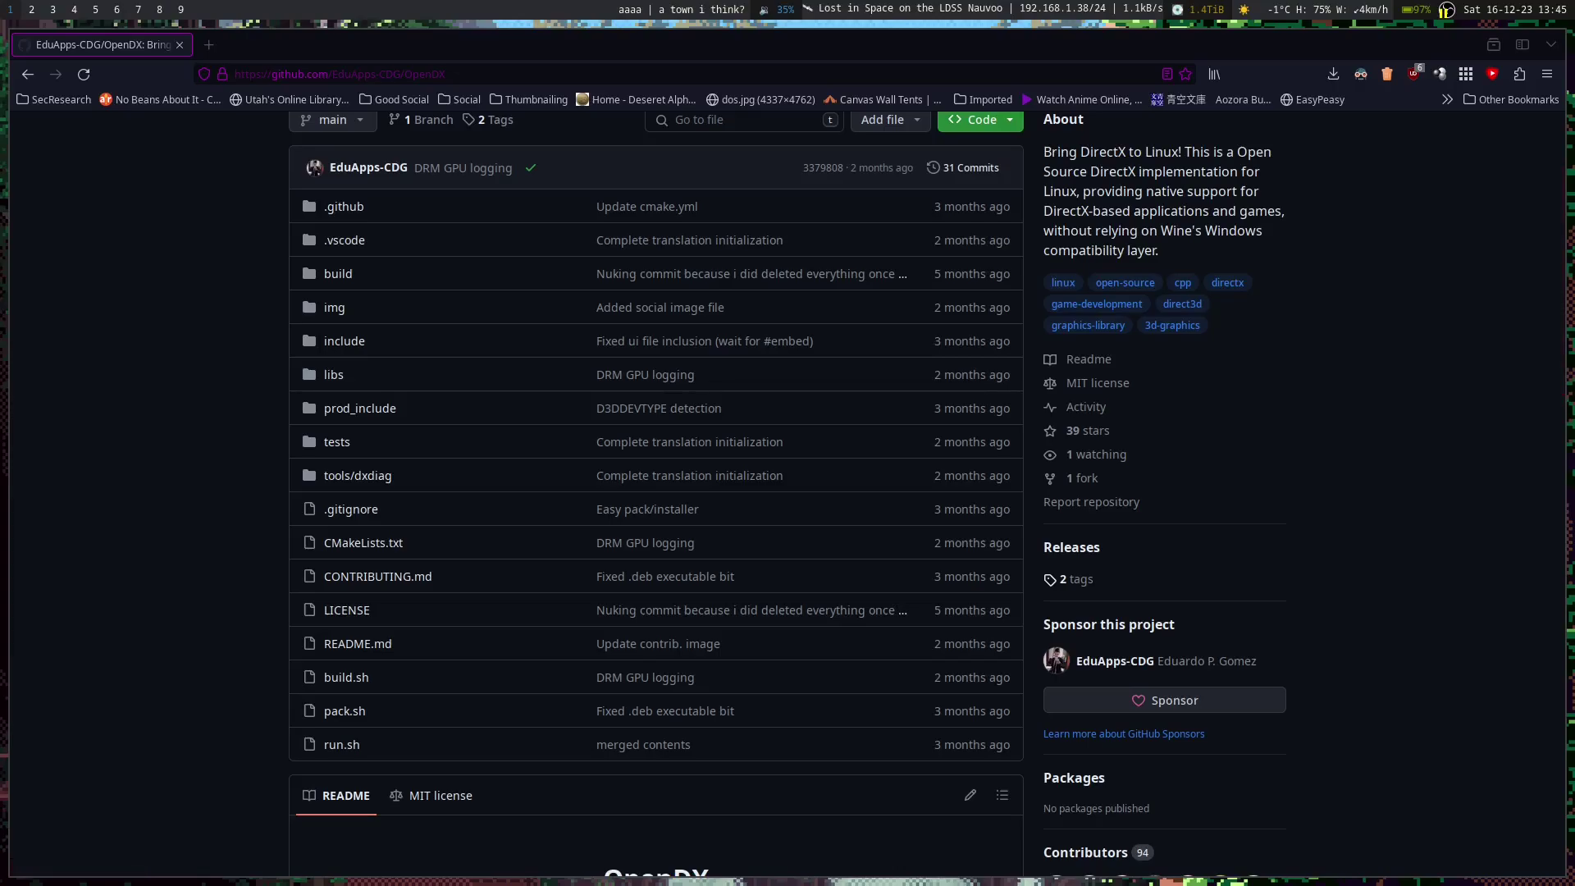
- Run ./build.sh in the OpenDX clone and enter the sudo password when prompted
key("super+2")
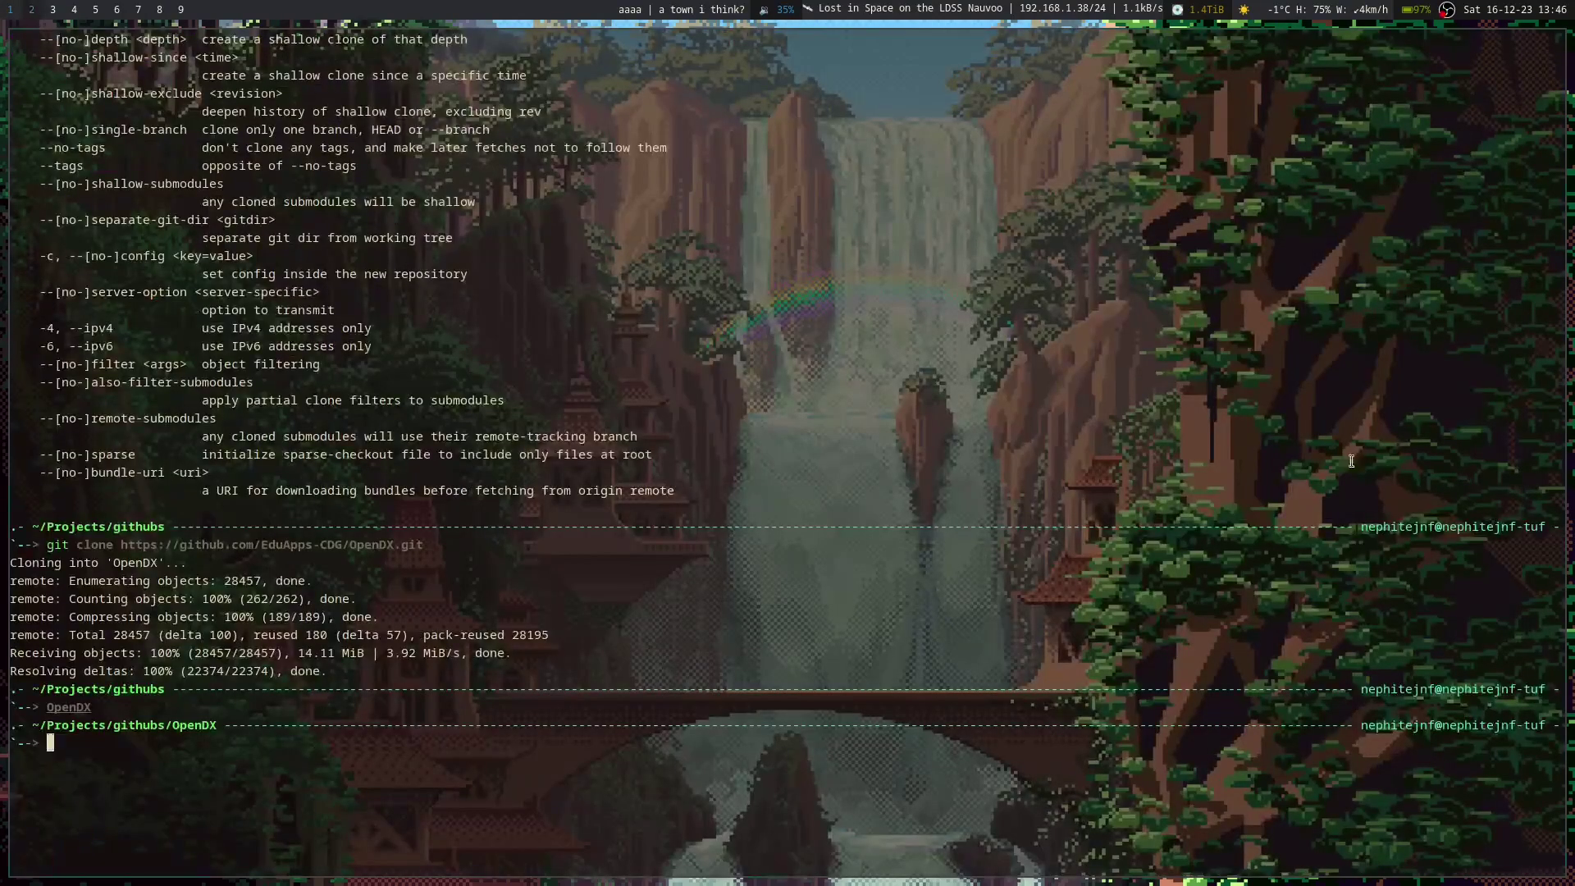
type("./")
key("super+1")
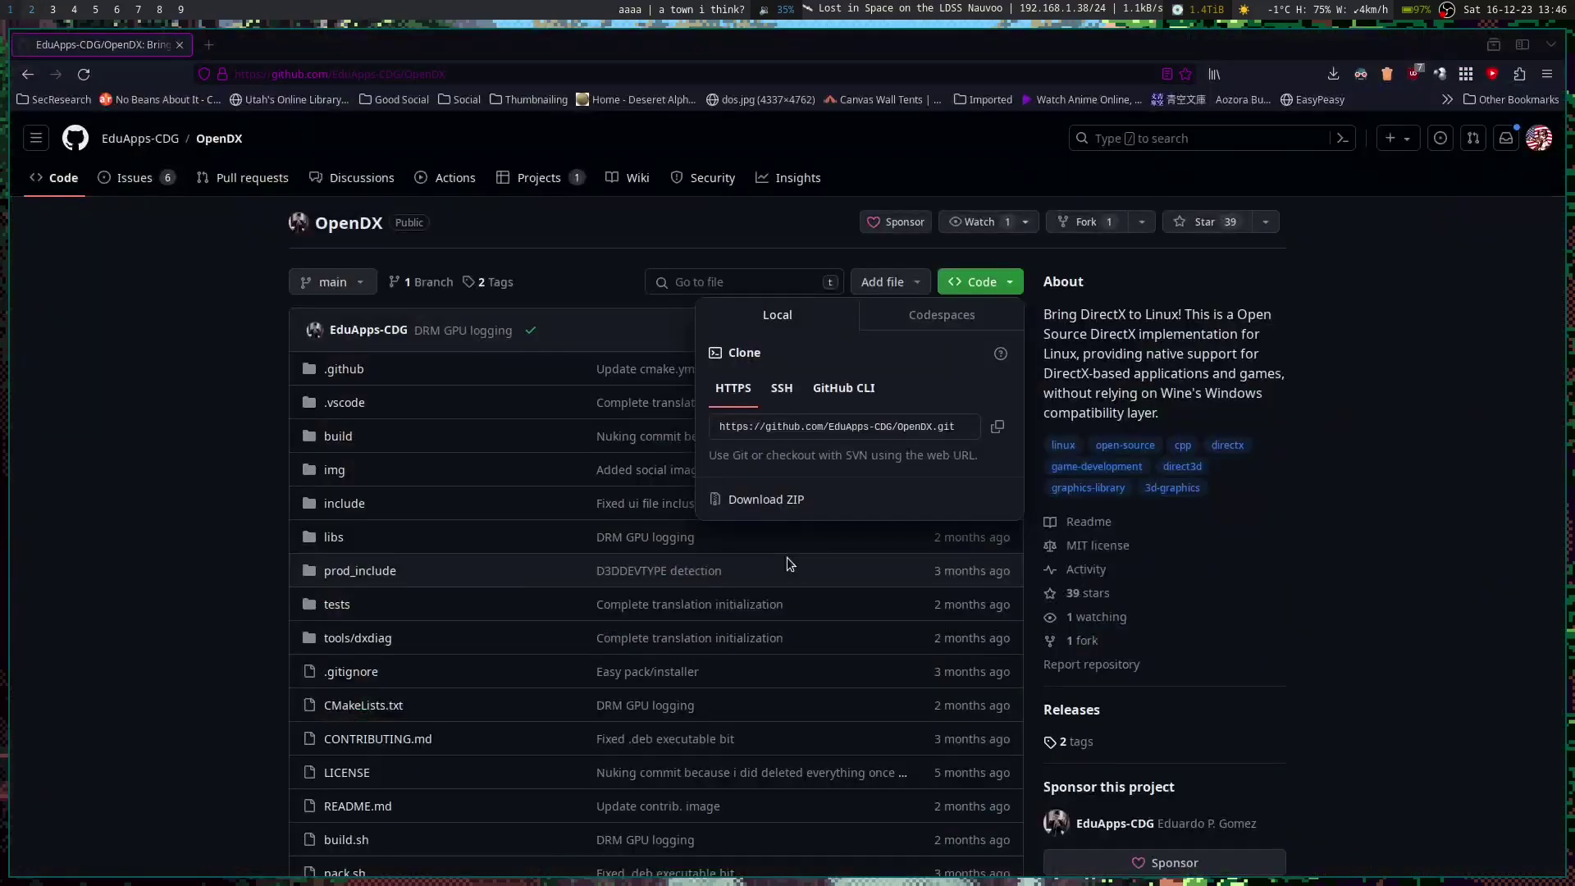
left_click(223, 592)
scroll(223, 592, "down", 10)
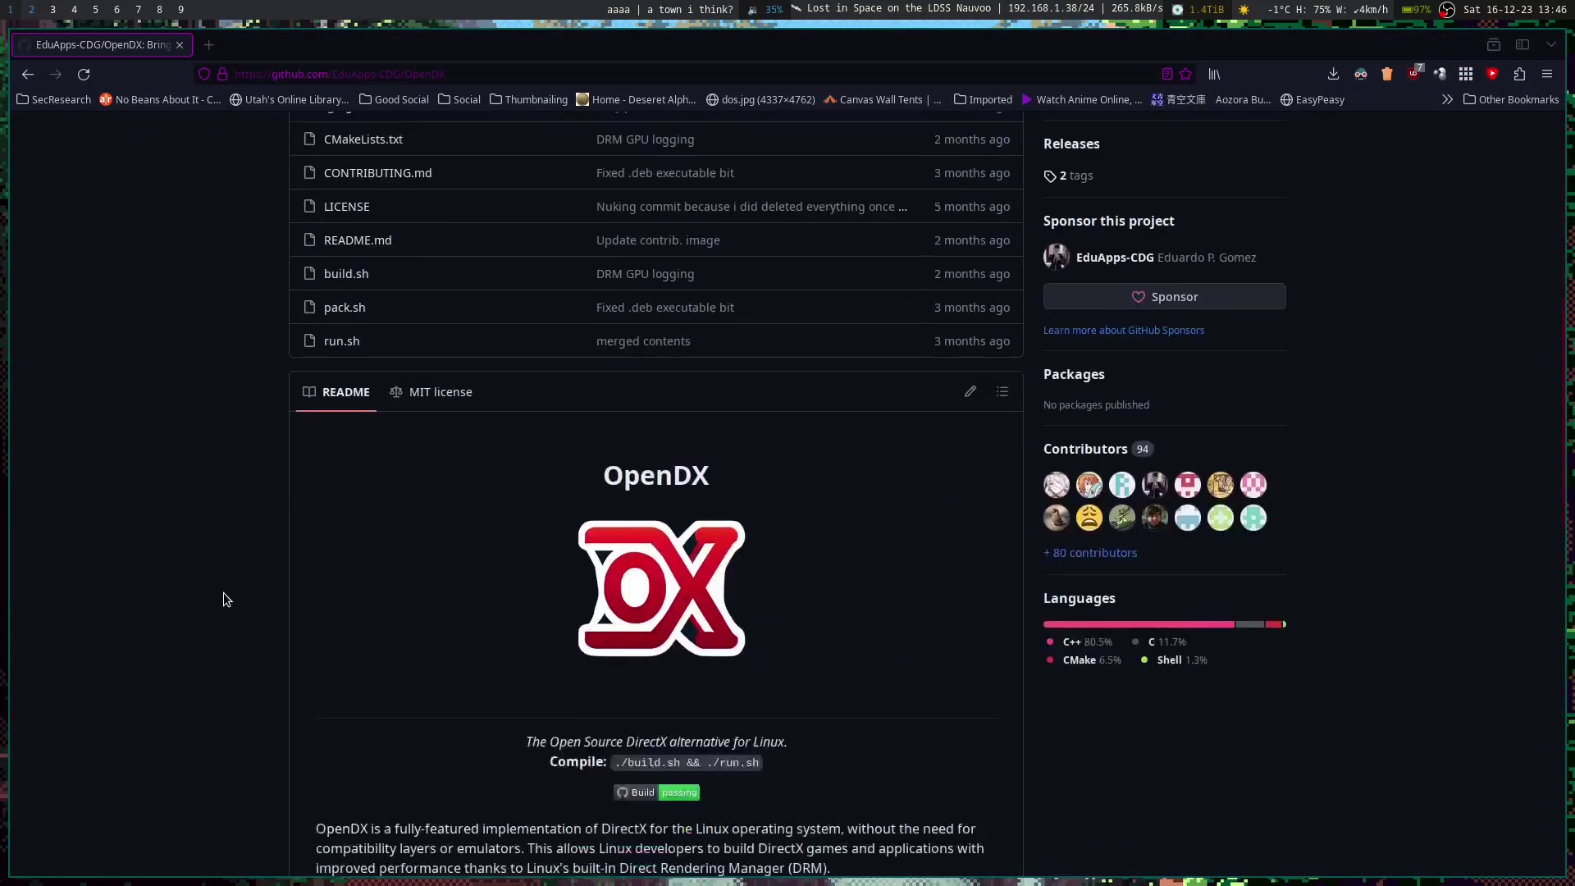
key("alt+Tab")
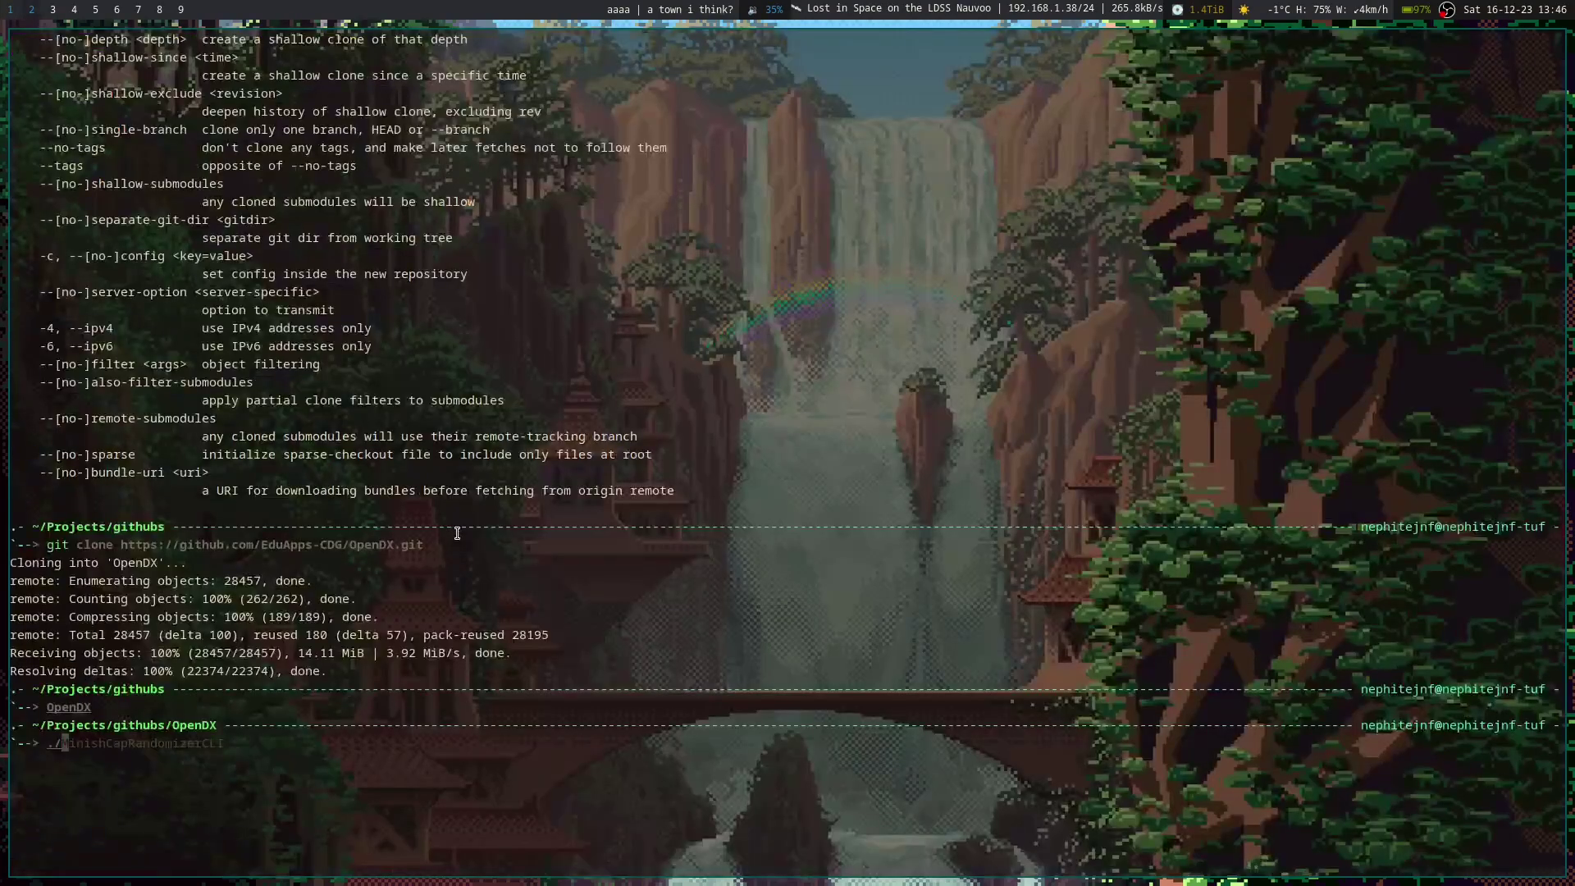
type("build.sh")
key("Return")
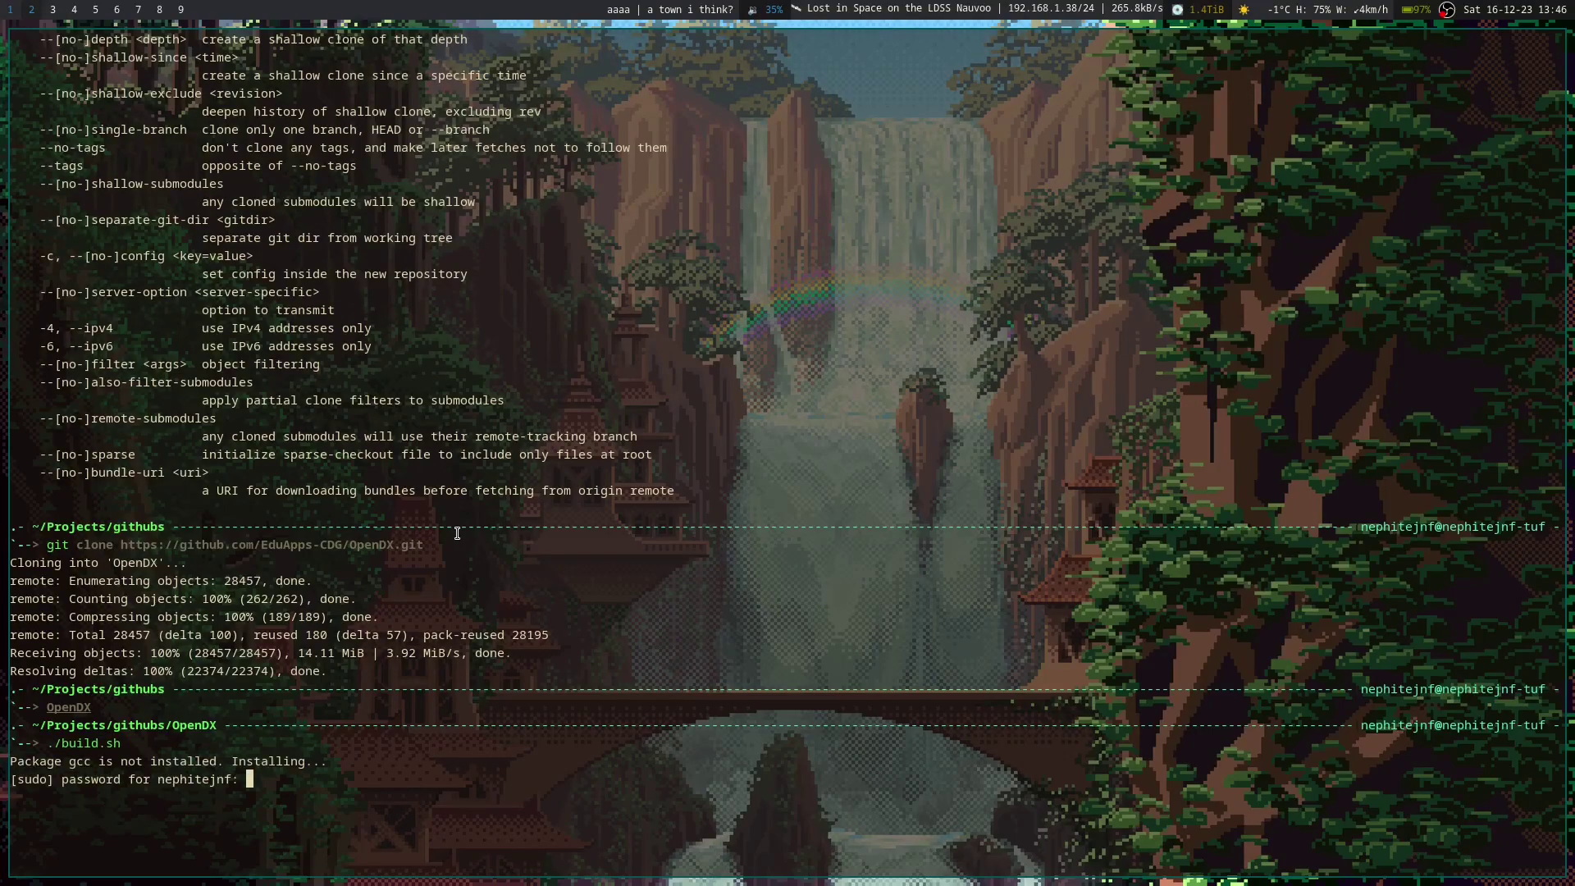
key("Return")
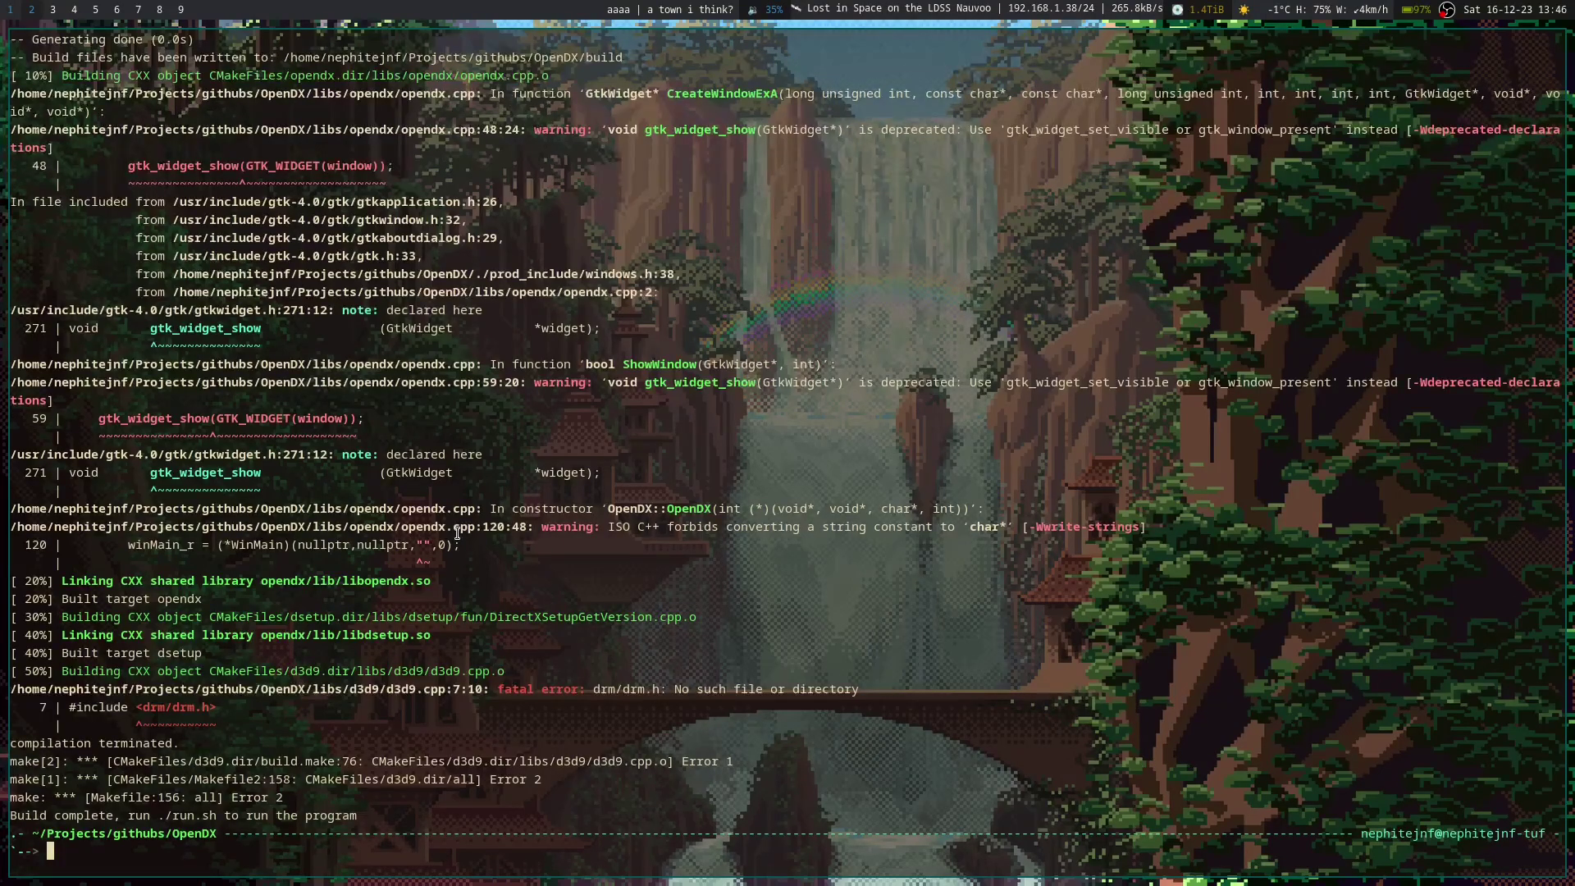
- Glance over the OpenDX README in the browser
key("alt+Tab")
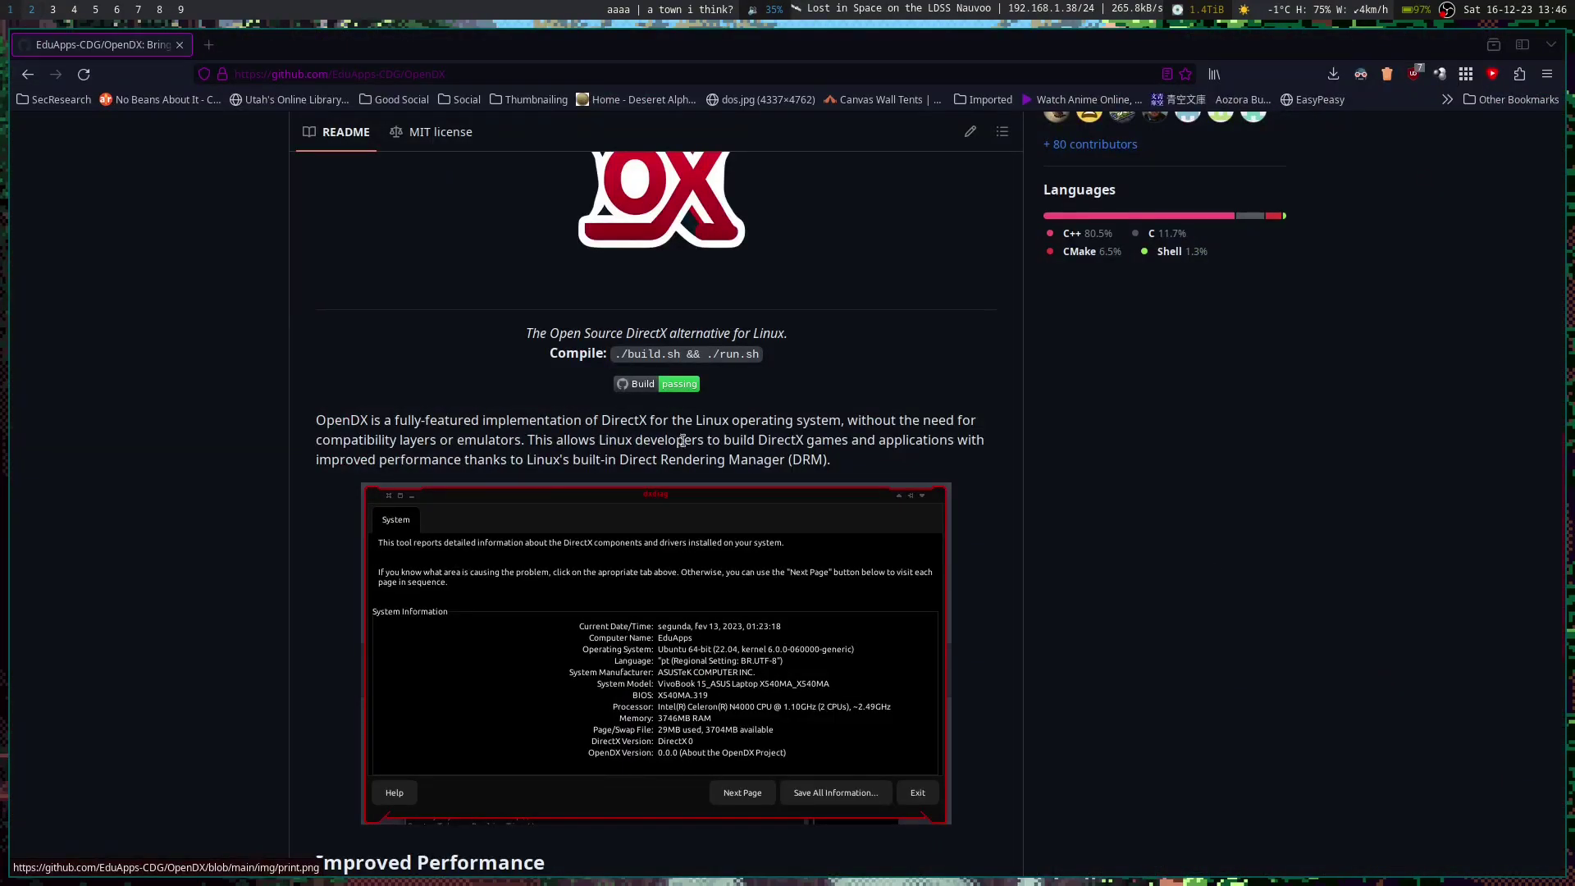
scroll(751, 447, "down", 5)
scroll(745, 463, "down", 2)
scroll(742, 471, "up", 1)
- Scroll through the build output to the fatal missing drm/drm.h error line
key("alt+Tab")
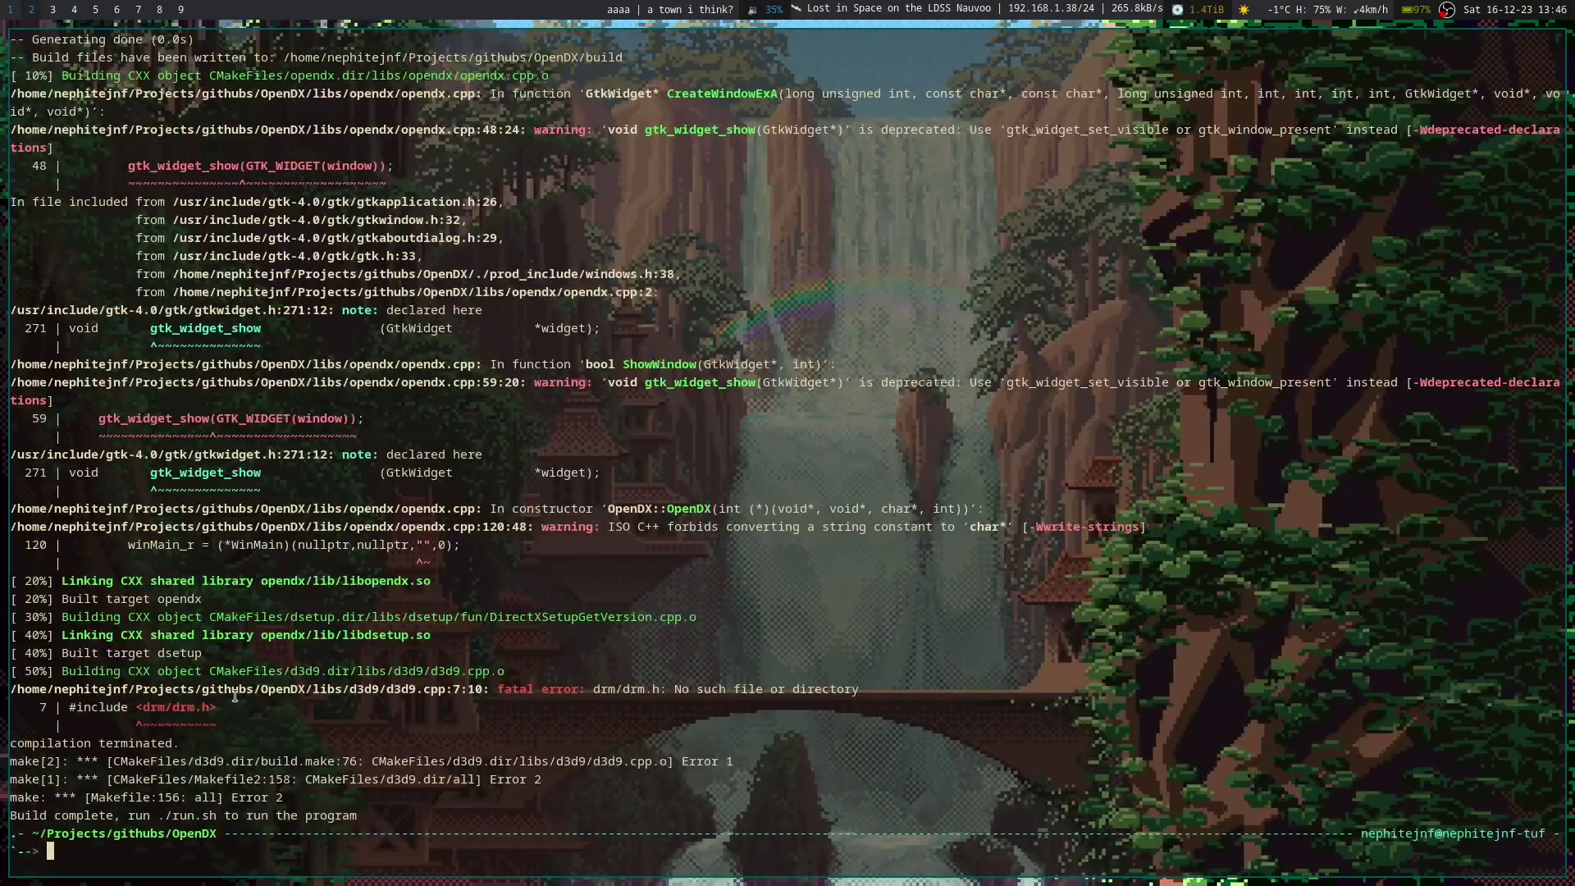
scroll(528, 699, "up", 2)
scroll(527, 698, "down", 2)
left_click_drag(394, 689, 525, 689)
left_click(414, 702)
scroll(414, 701, "up", 10)
scroll(414, 702, "up", 6)
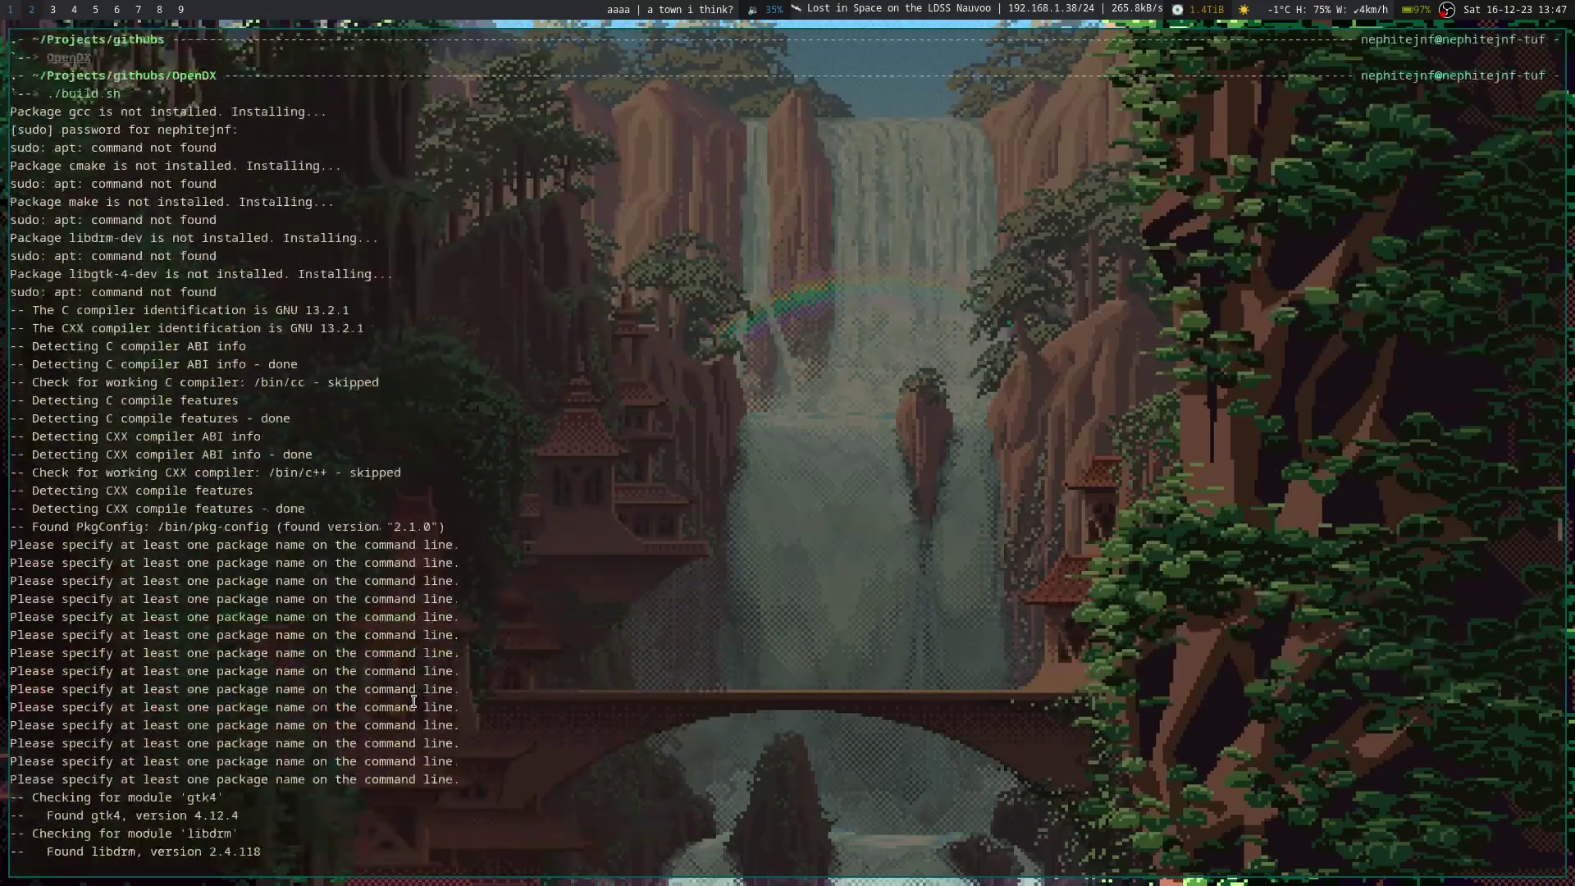
scroll(414, 701, "down", 5)
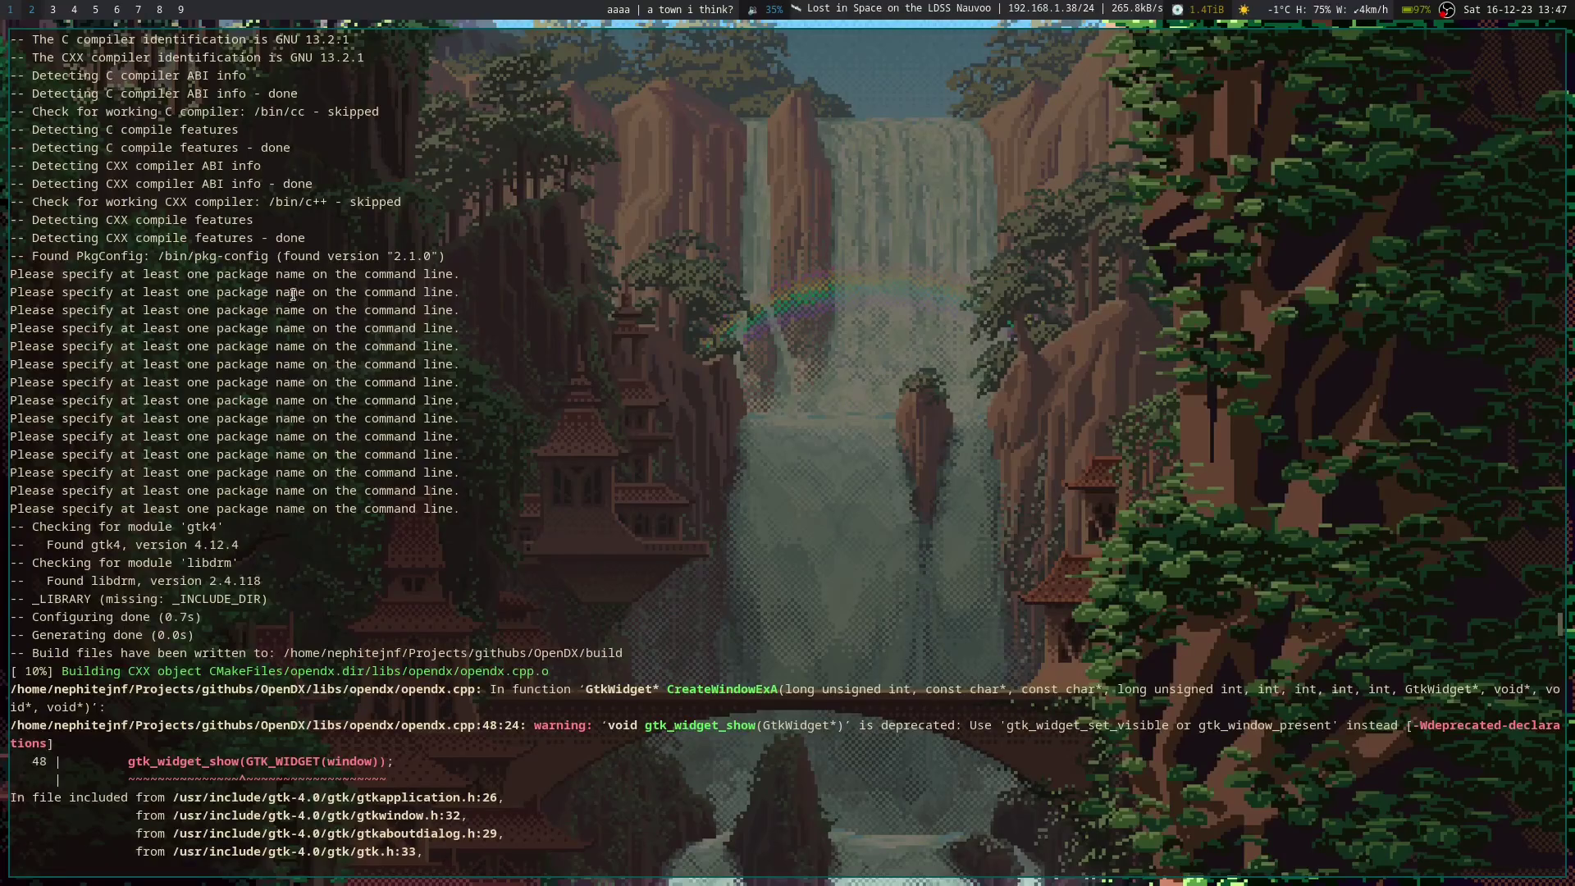
scroll(437, 407, "up", 4)
scroll(438, 407, "down", 3)
scroll(438, 406, "down", 9)
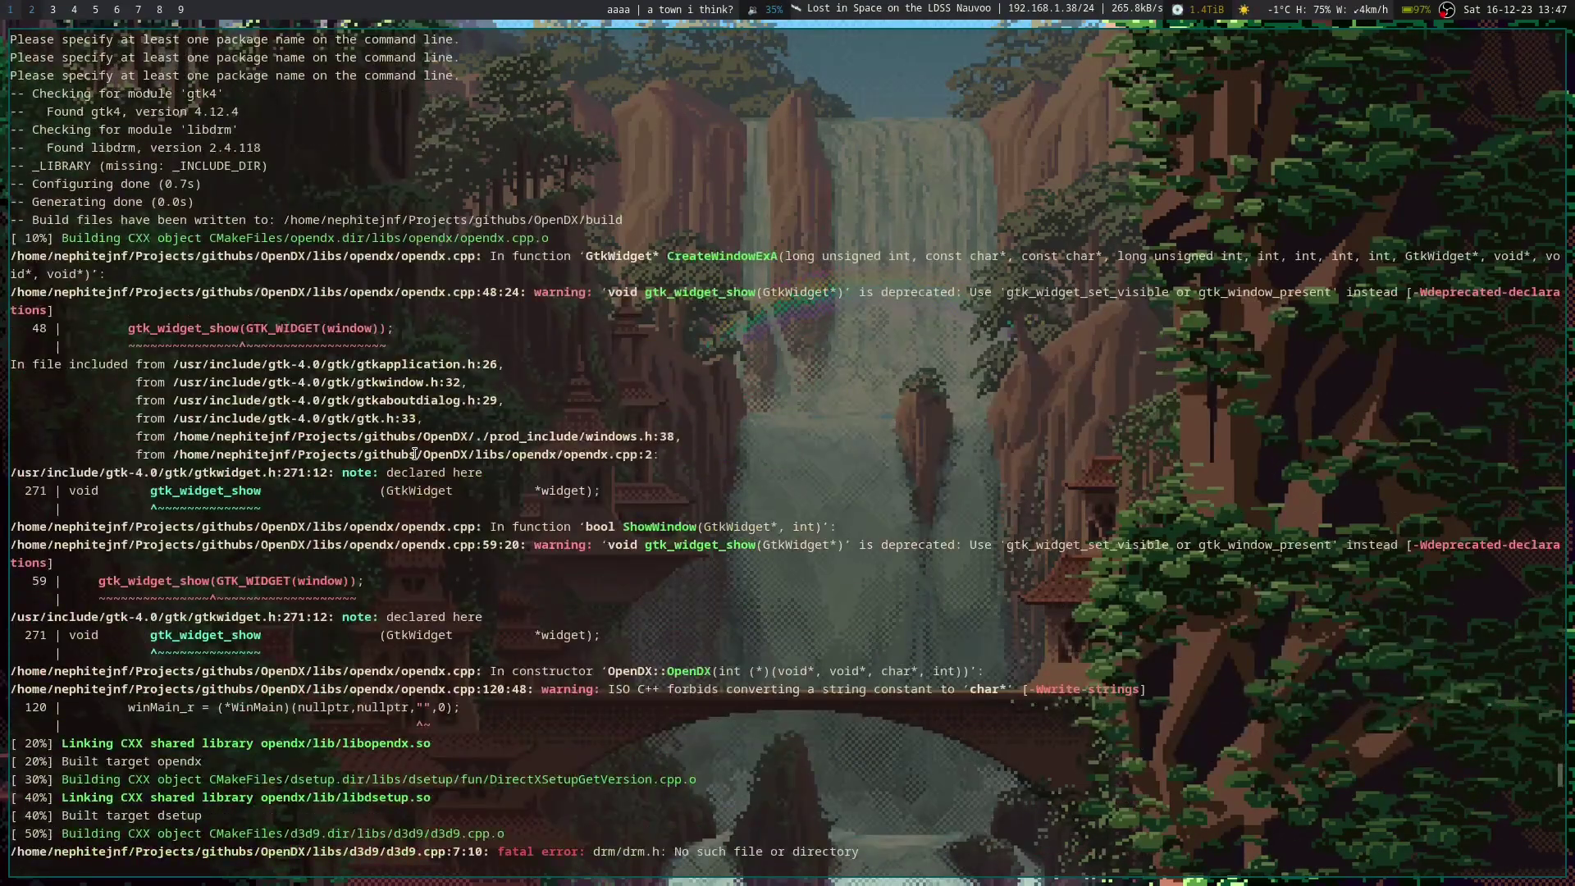
scroll(415, 454, "down", 3)
- Return to the OpenDX repository page and scroll to its file list
key("alt+Tab")
scroll(494, 503, "down", 3)
scroll(493, 503, "up", 15)
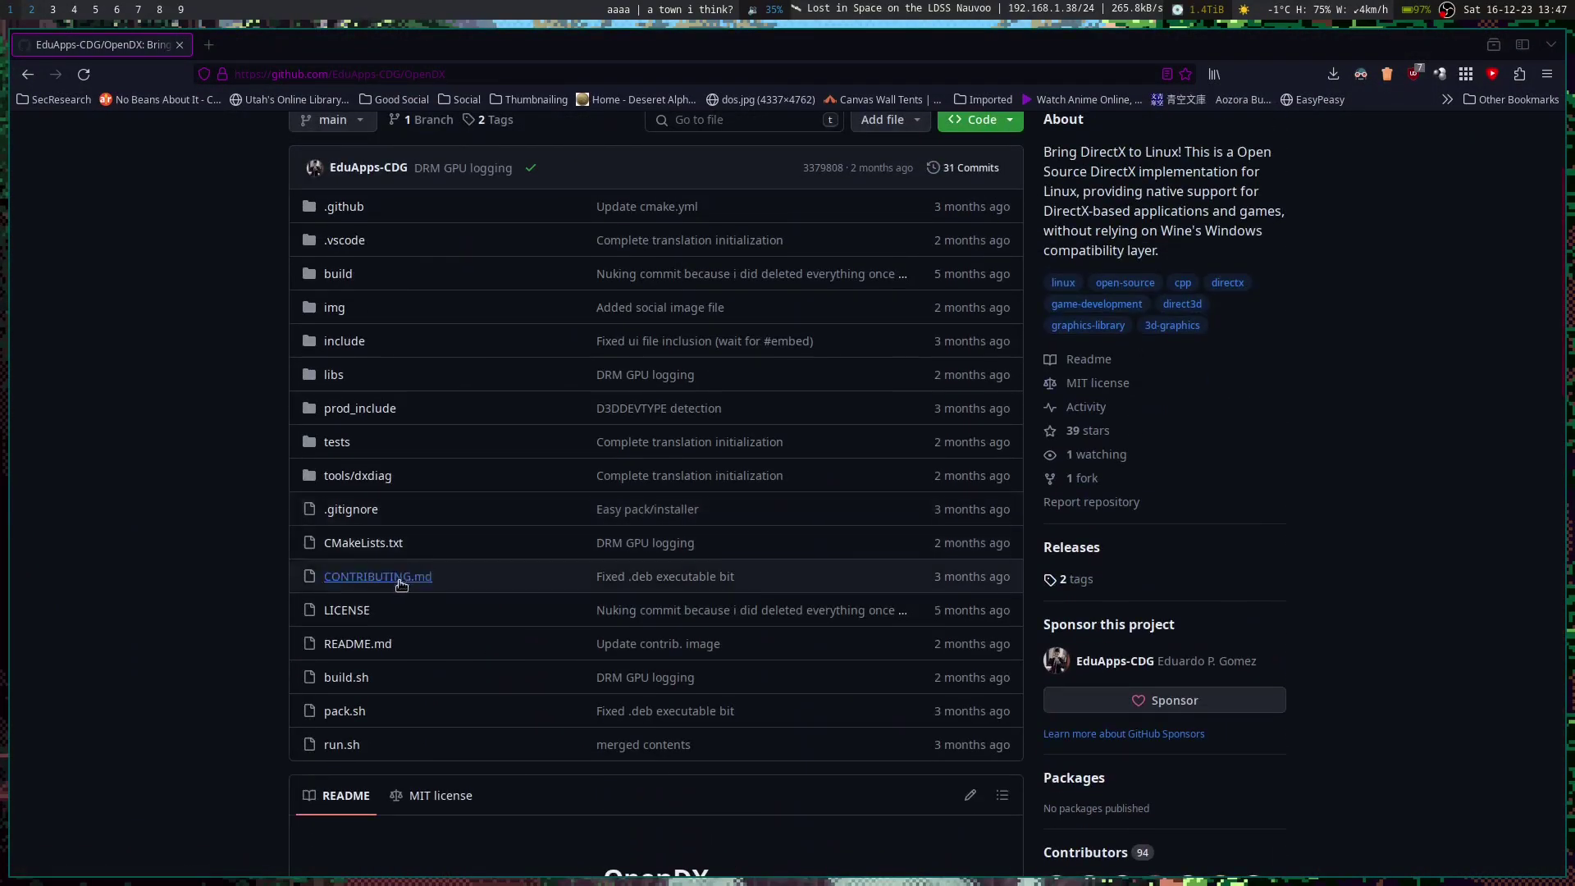
- Open build.sh on GitHub and compare its packages with the terminal's build error
left_click(351, 679)
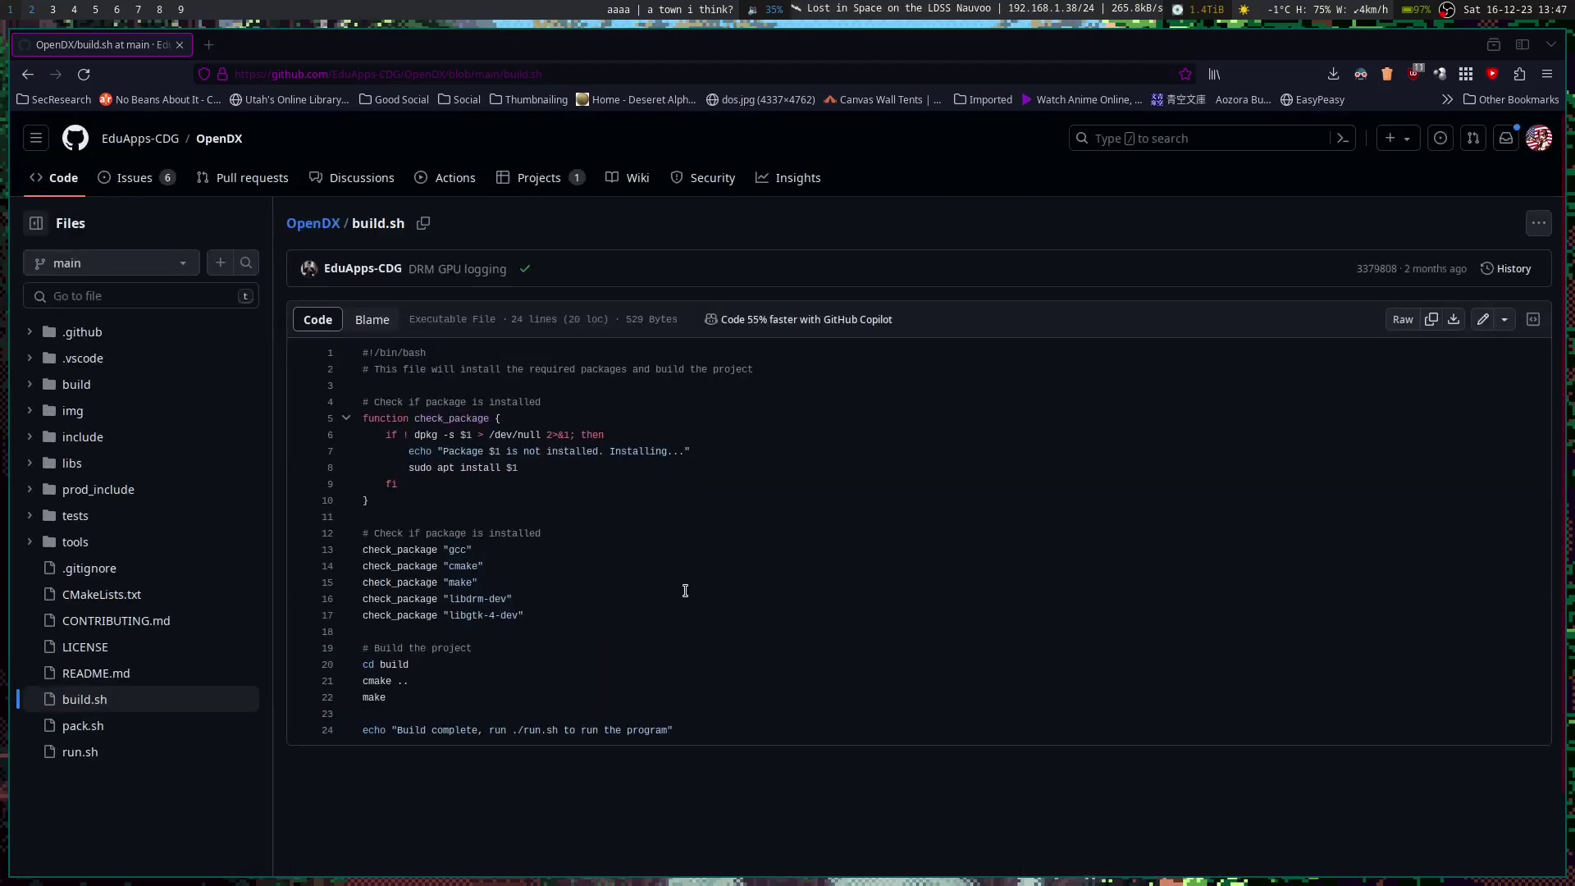
key("alt+Tab")
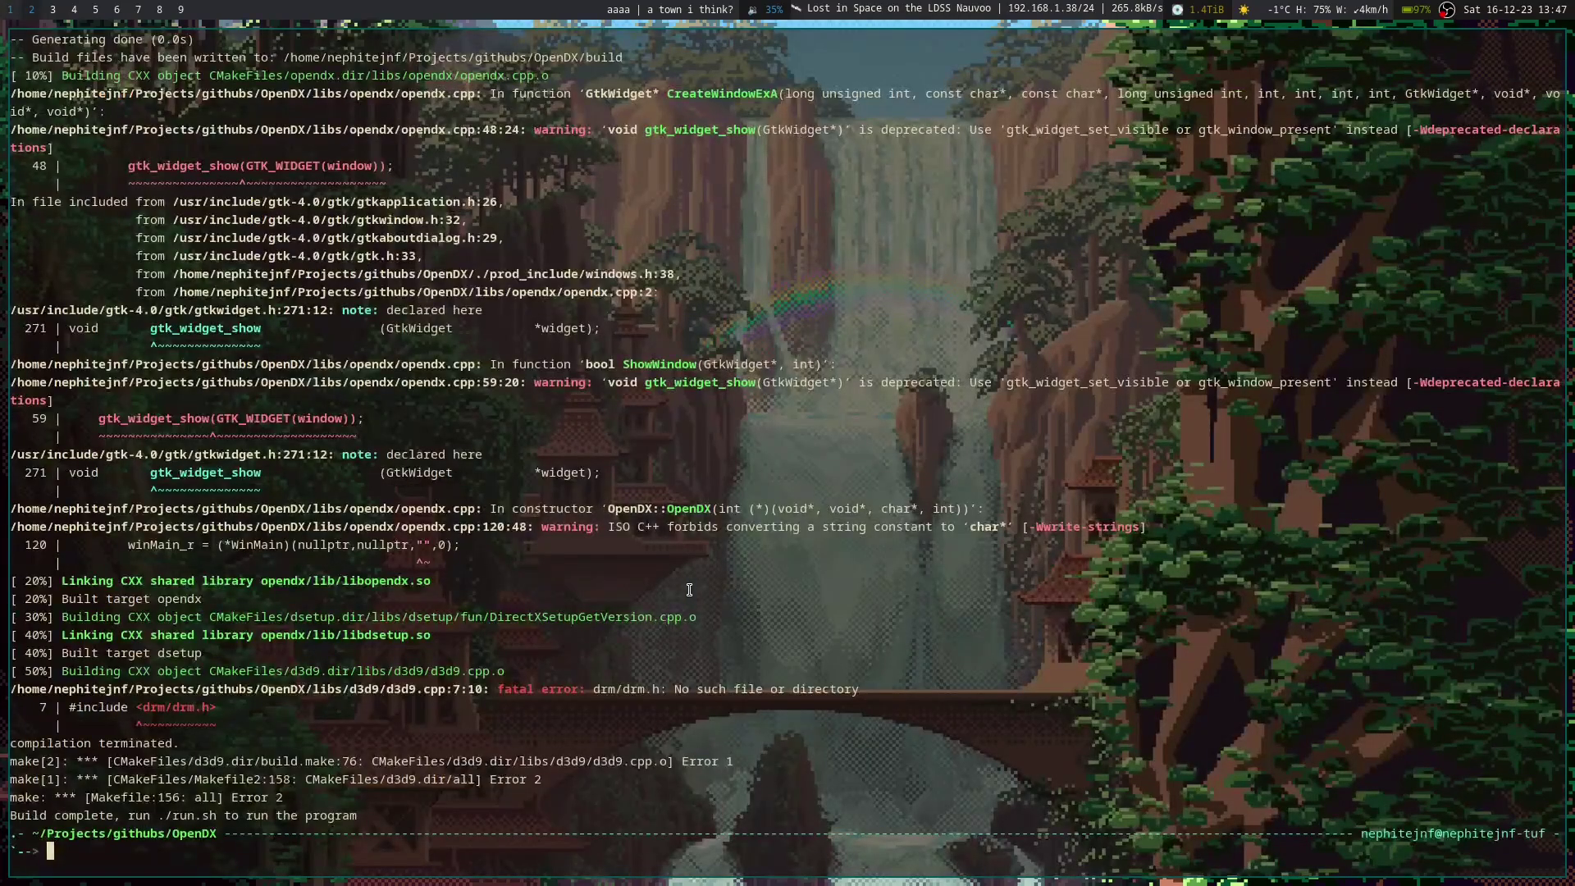
key("alt+Tab")
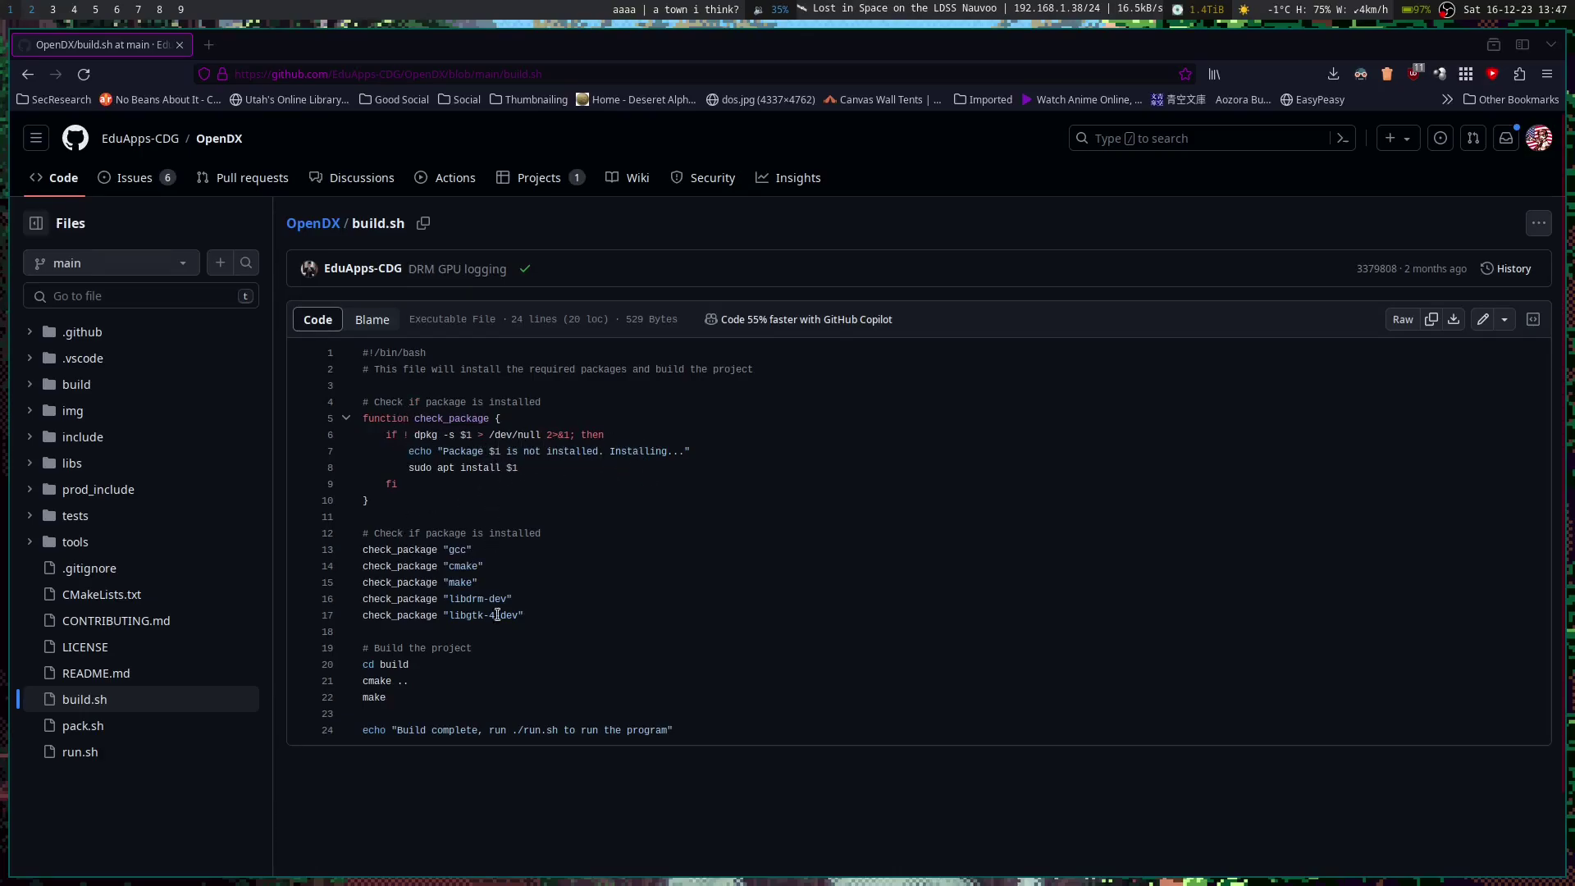
- Search for the libdrm package with p -Ss libdrm in the terminal
key("alt+Tab")
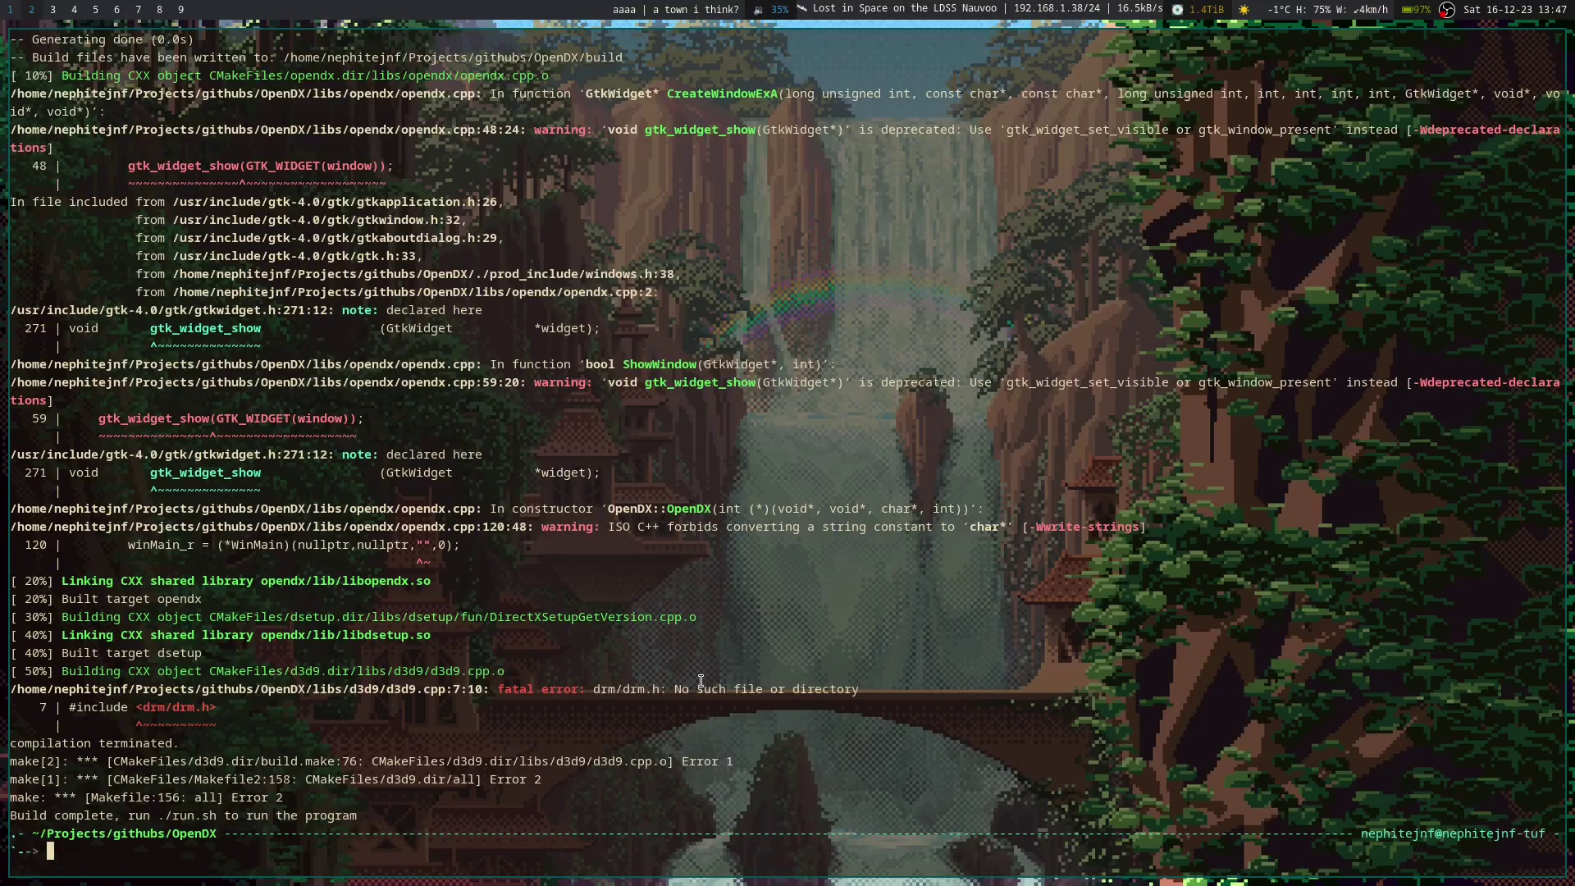
type("p -Ss libdrm")
key("Return")
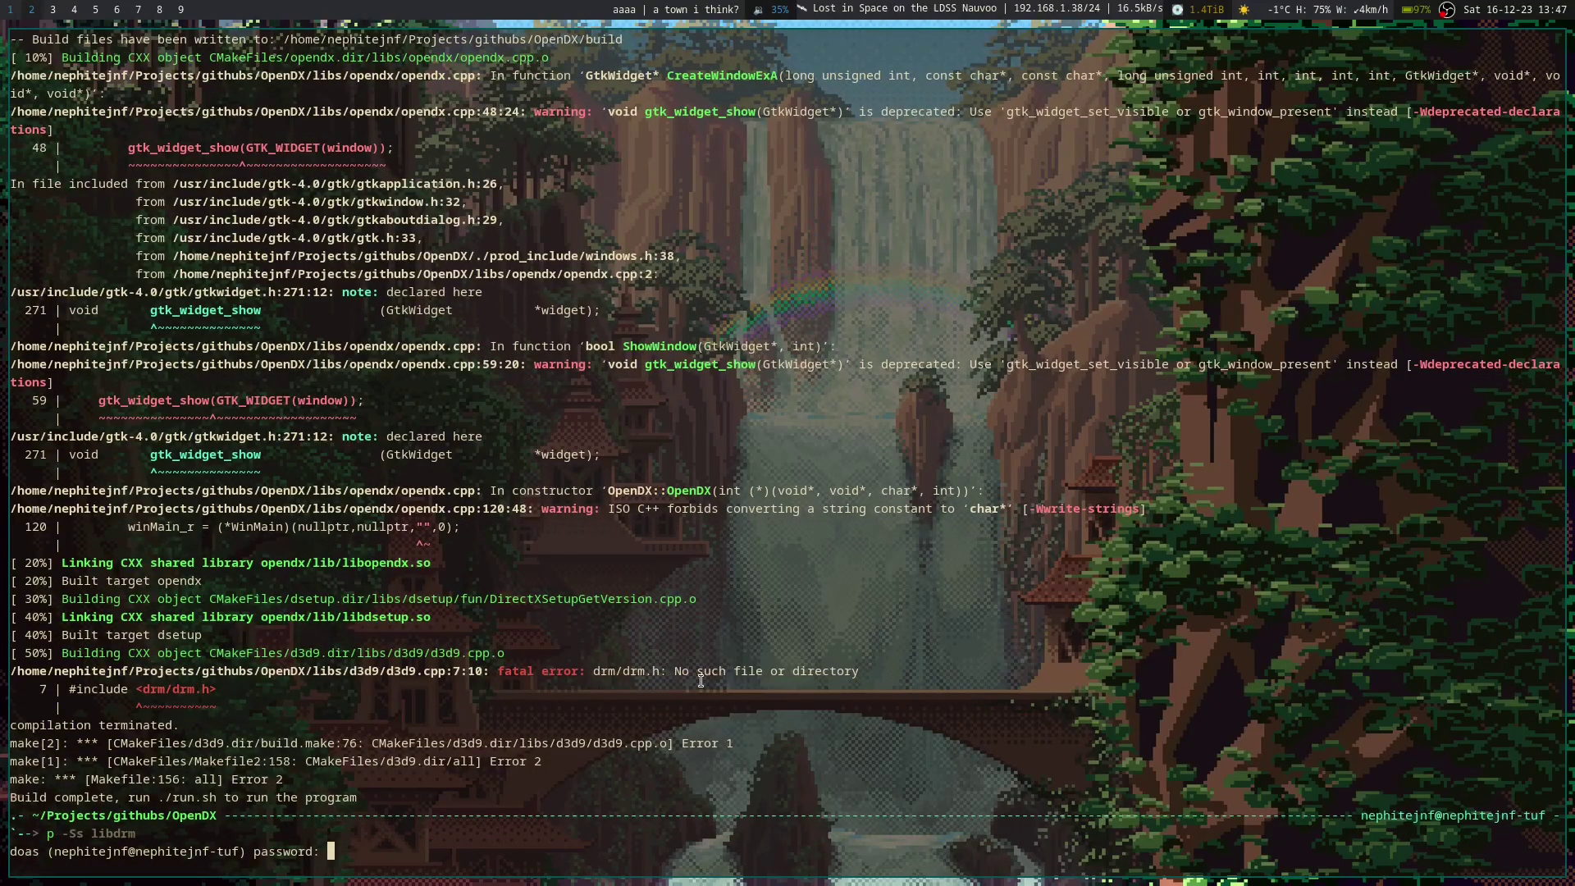
- Enter the sudo password so the libdrm search runs, then recheck build.sh
key("Return")
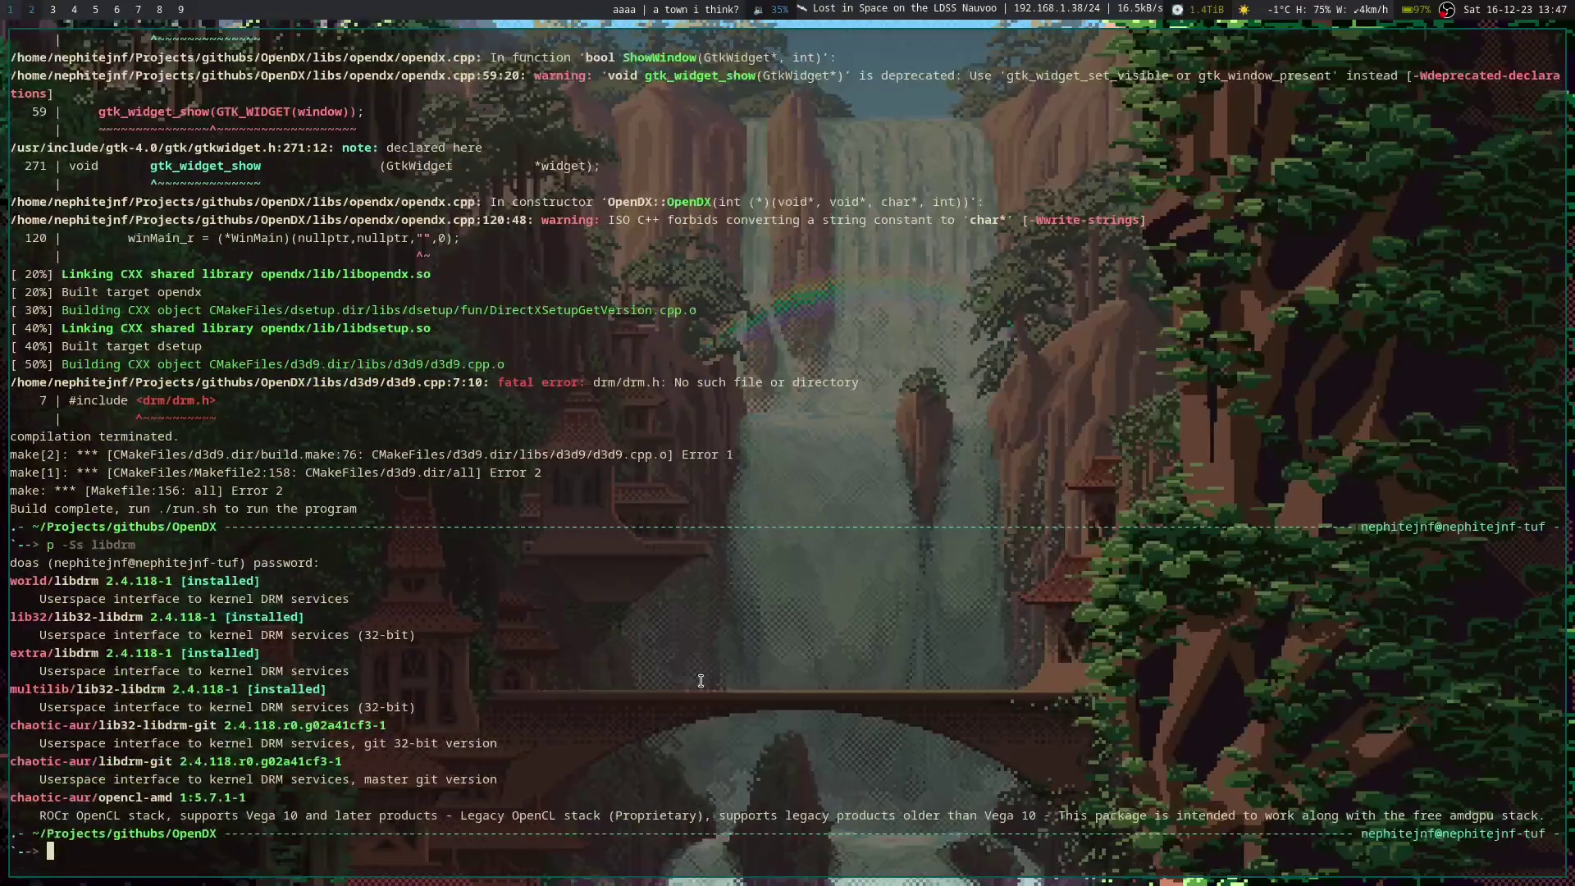
key("alt+Tab")
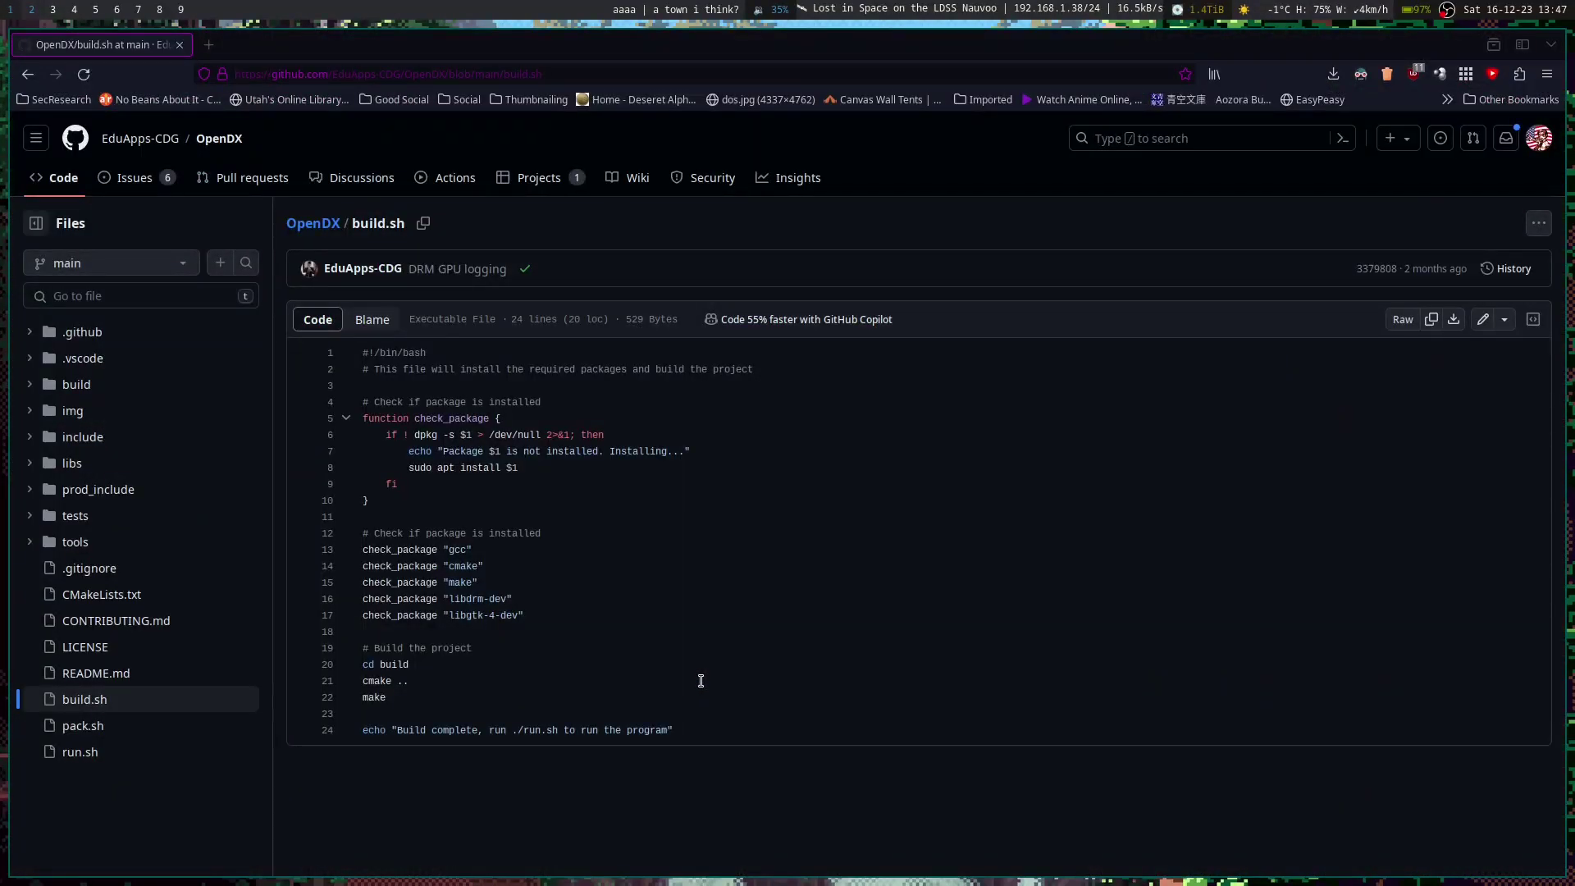
key("alt+Tab")
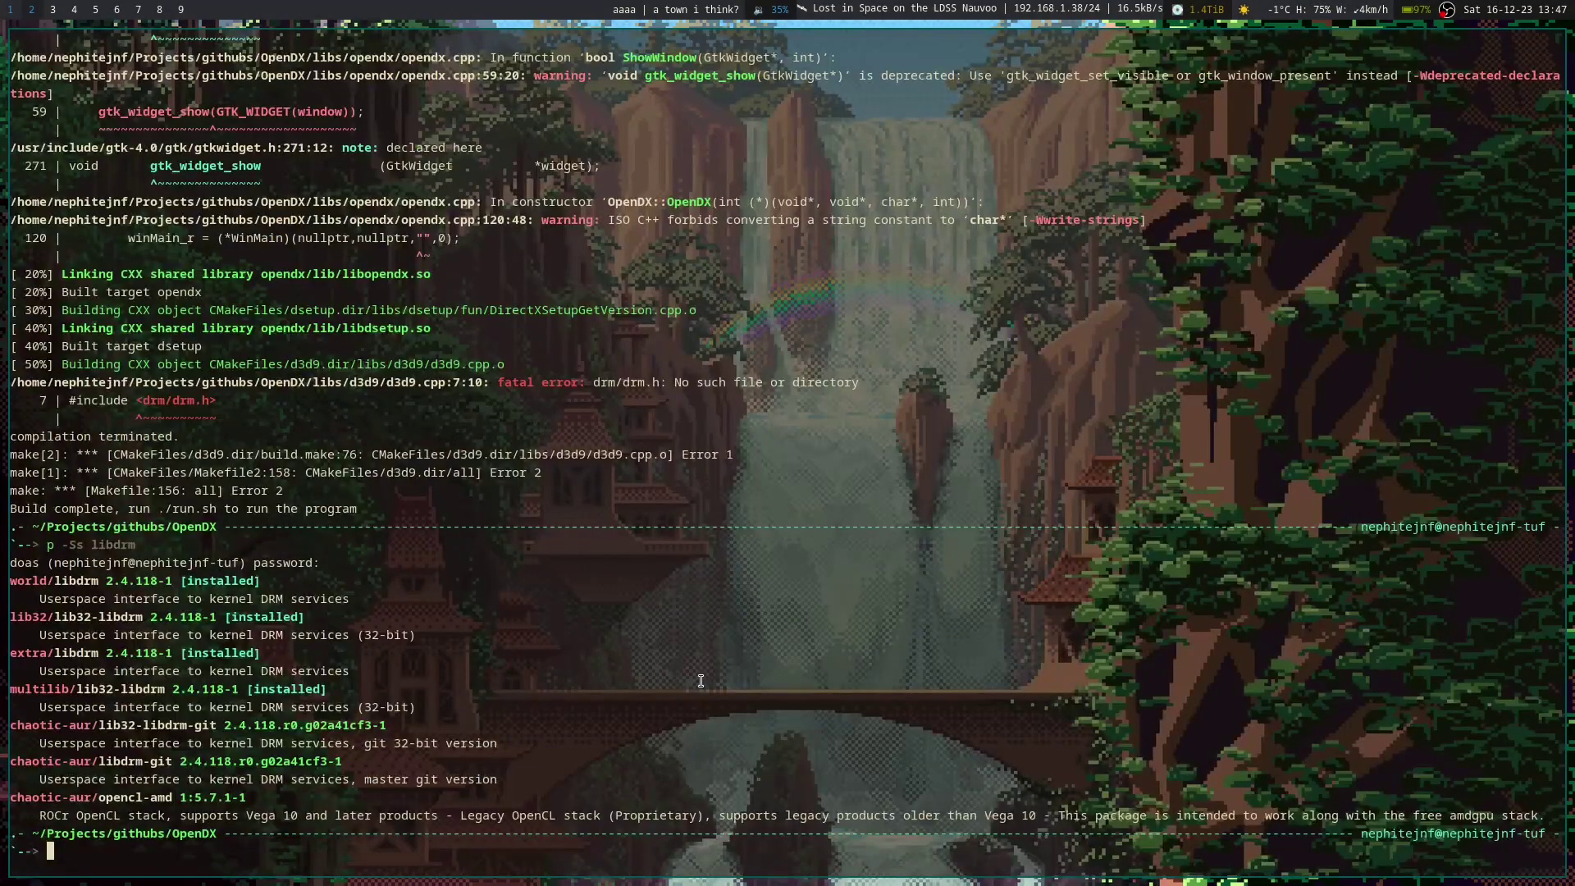
- Search for GTK packages with p -Ss libgt, finding gtk4 4.12.4-1 installed
key("Up")
key("BackSpace")
key("BackSpace")
key("BackSpace")
key("BackSpace")
key("BackSpace")
key("BackSpace")
type("libgt")
key("alt+Tab")
key("alt+Tab")
key("Return")
scroll(700, 681, "up", 4)
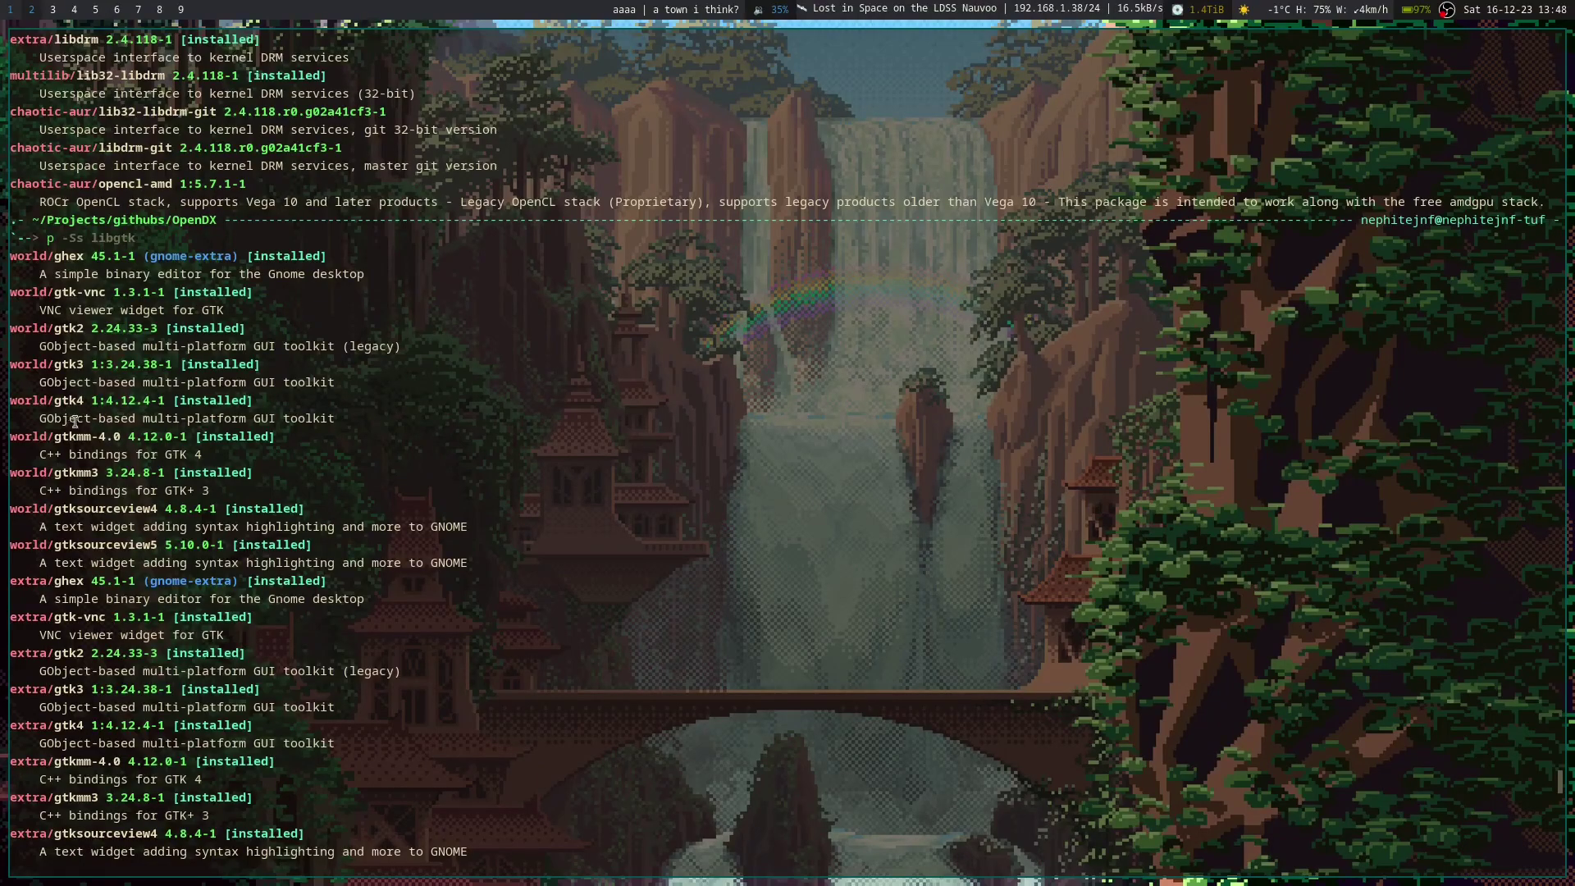
scroll(107, 448, "down", 4)
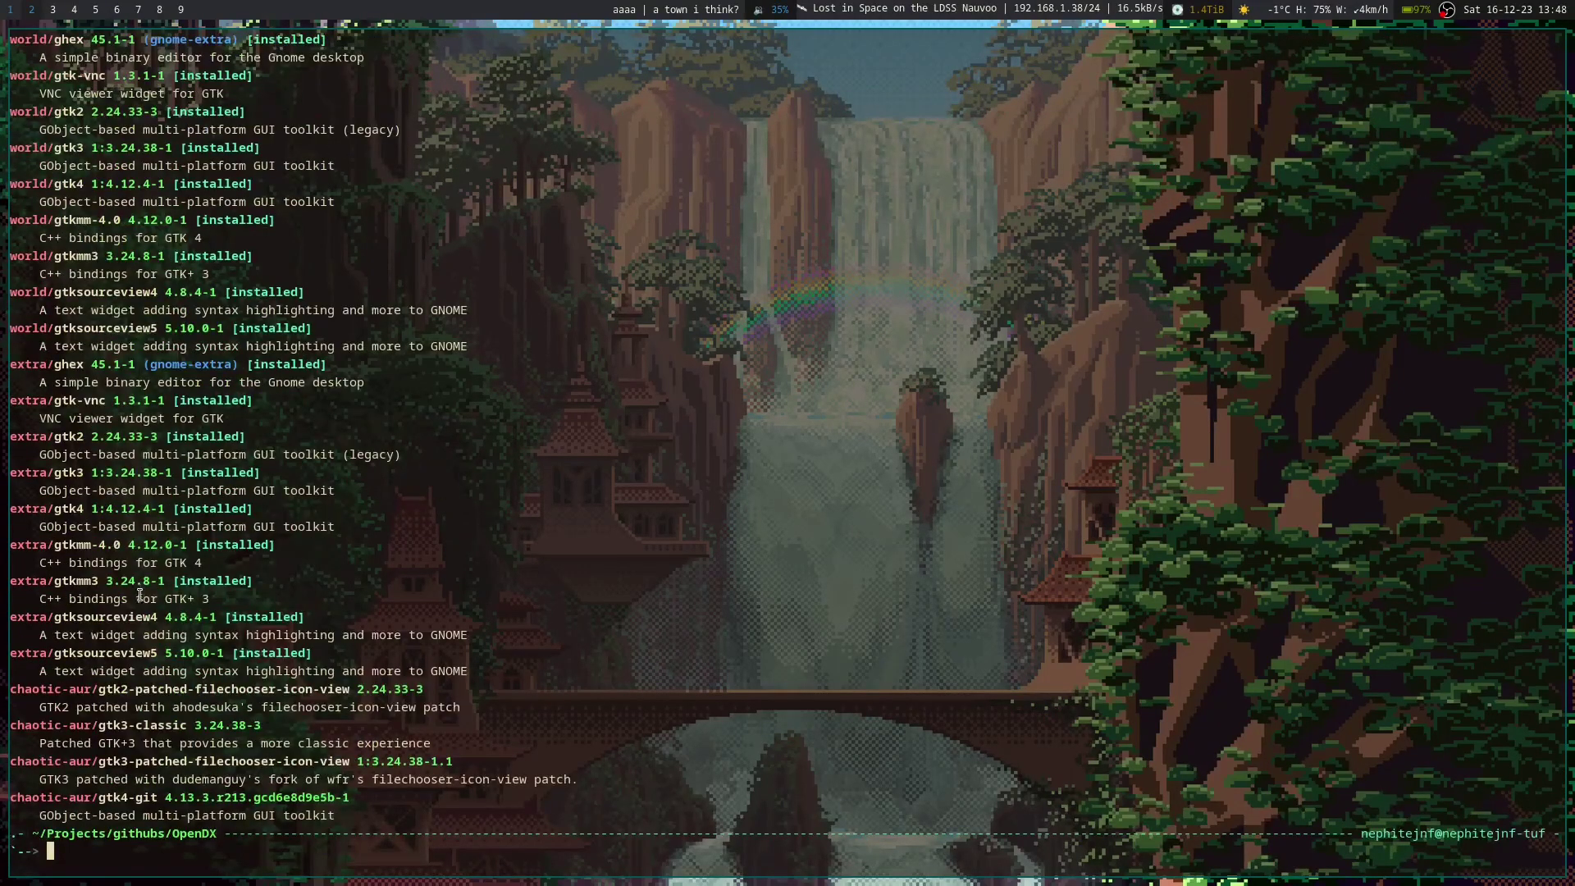
scroll(484, 622, "up", 2)
scroll(483, 622, "down", 2)
- Rerun ./build.sh and scroll through the output, which again fails on drm/drm.h
key("alt+Tab")
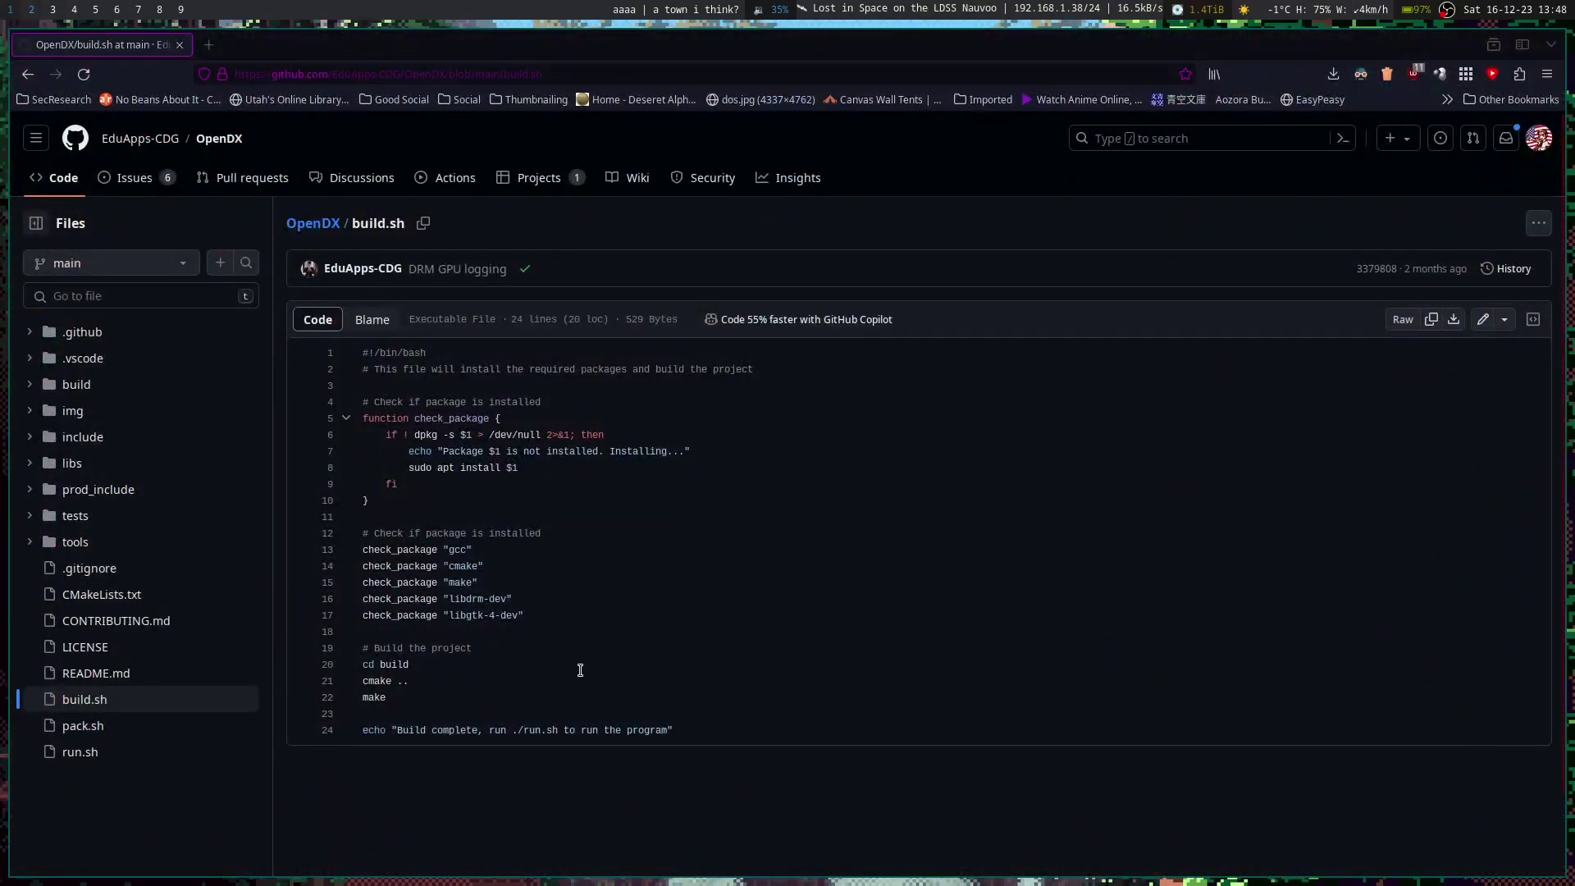
key("alt+Tab")
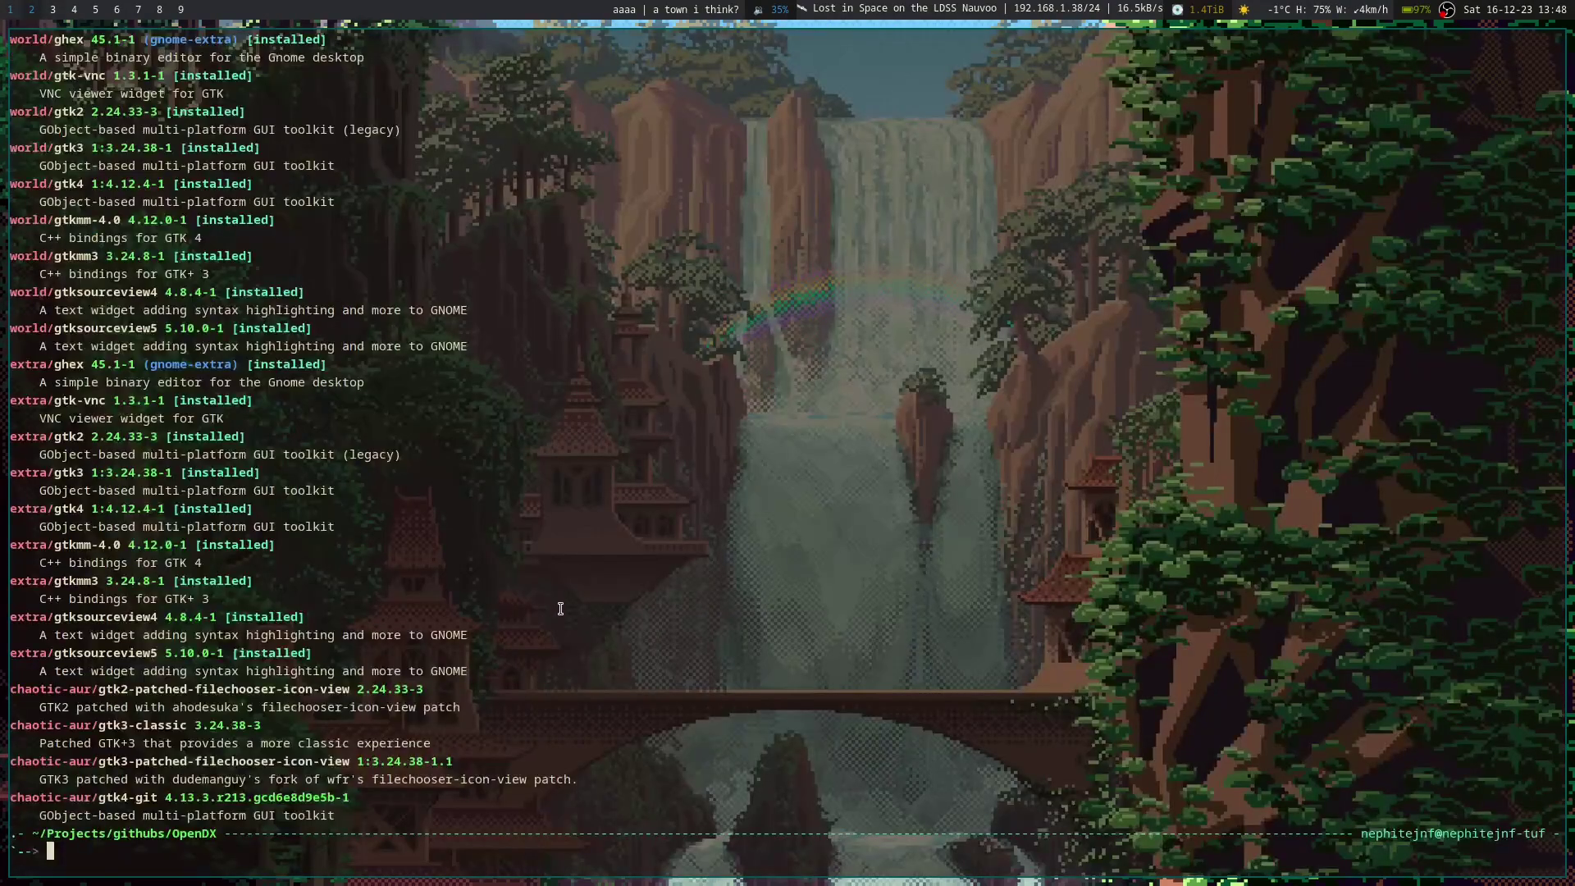
key("Up")
key("Return")
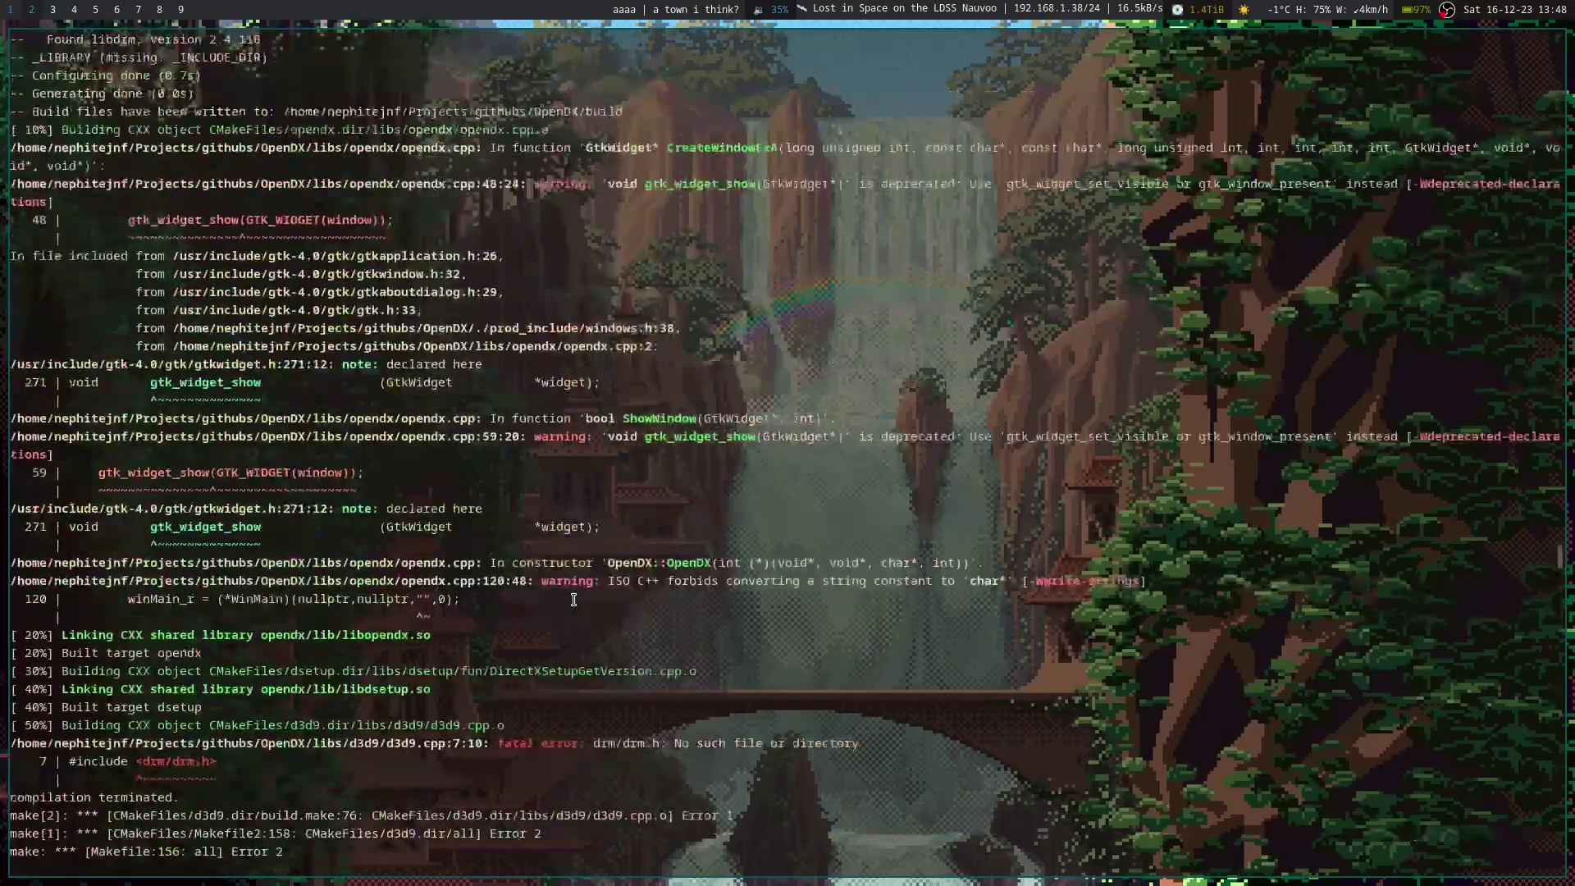
scroll(573, 600, "up", 3)
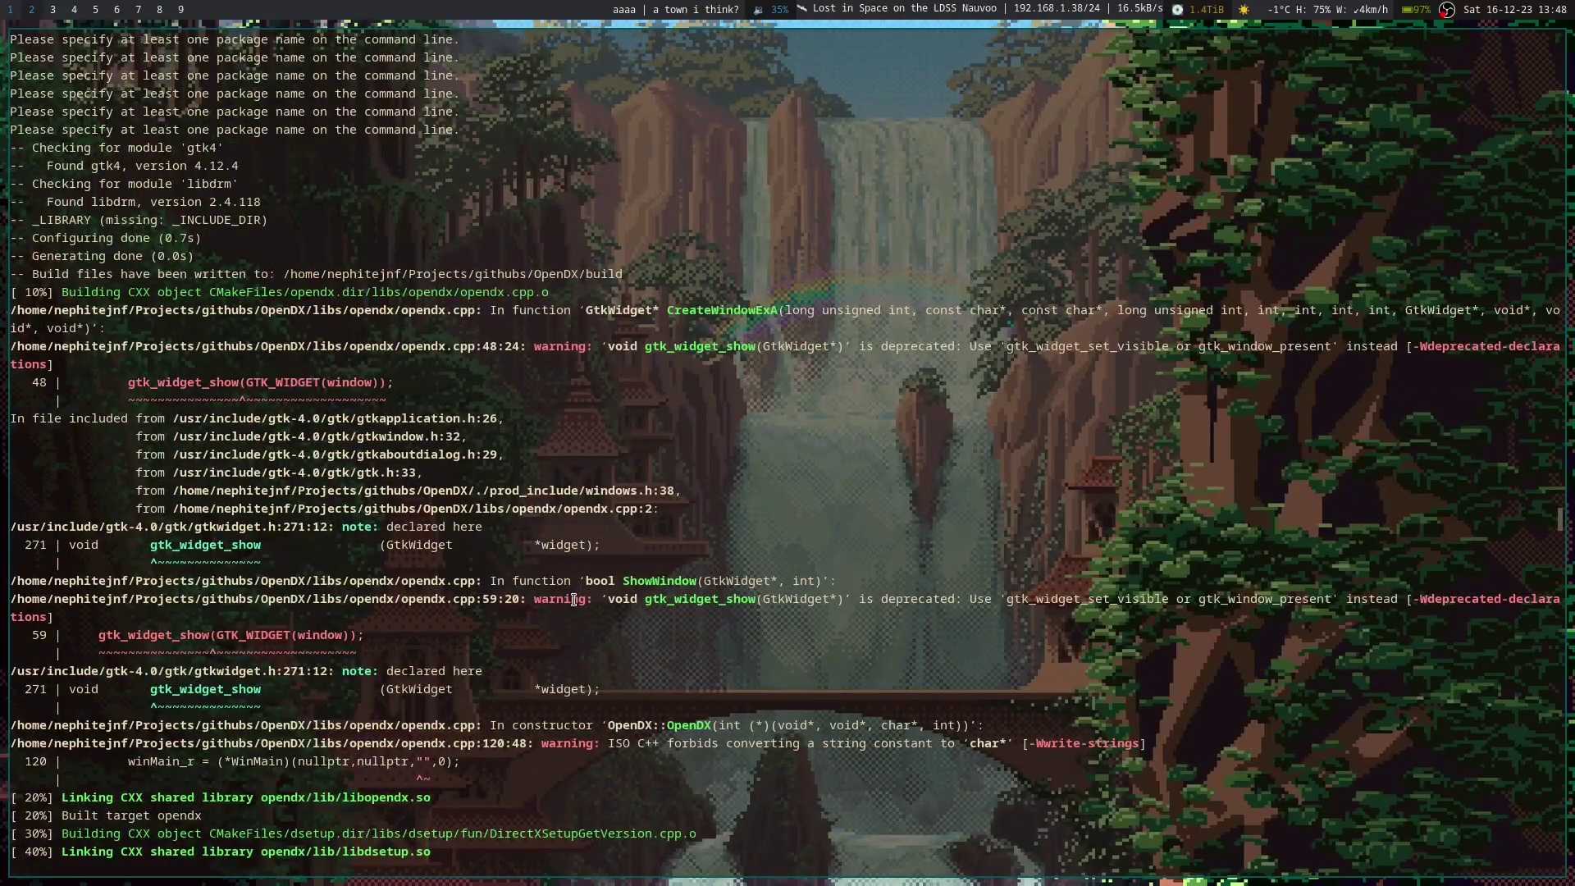
scroll(573, 600, "up", 13)
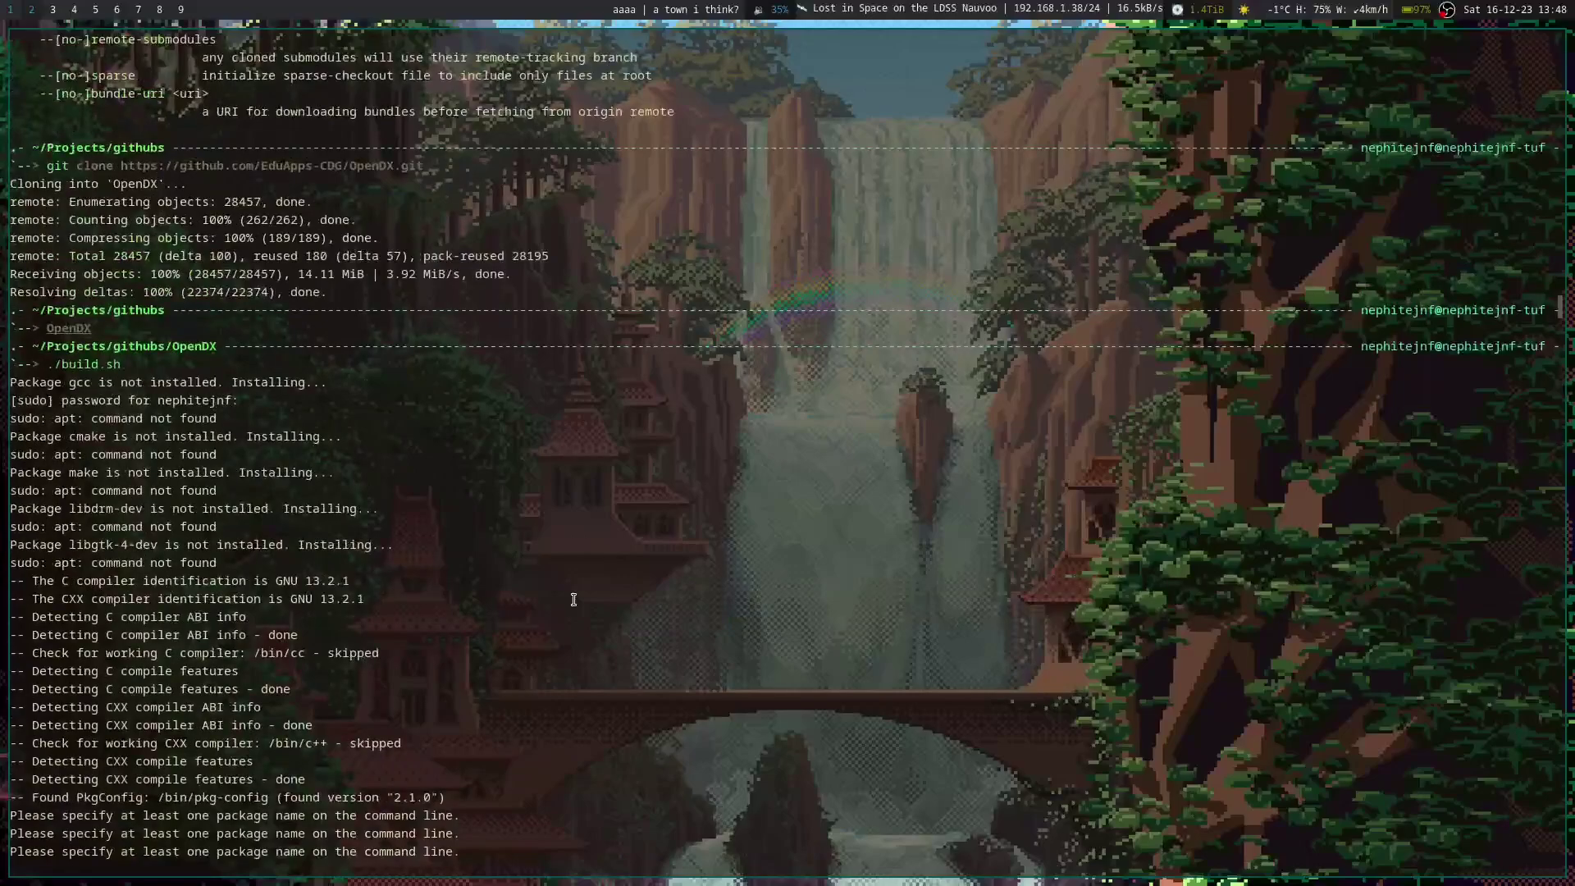
scroll(574, 600, "down", 15)
- Go from the build.sh page to the OpenDX repository's main file list
key("alt+Tab")
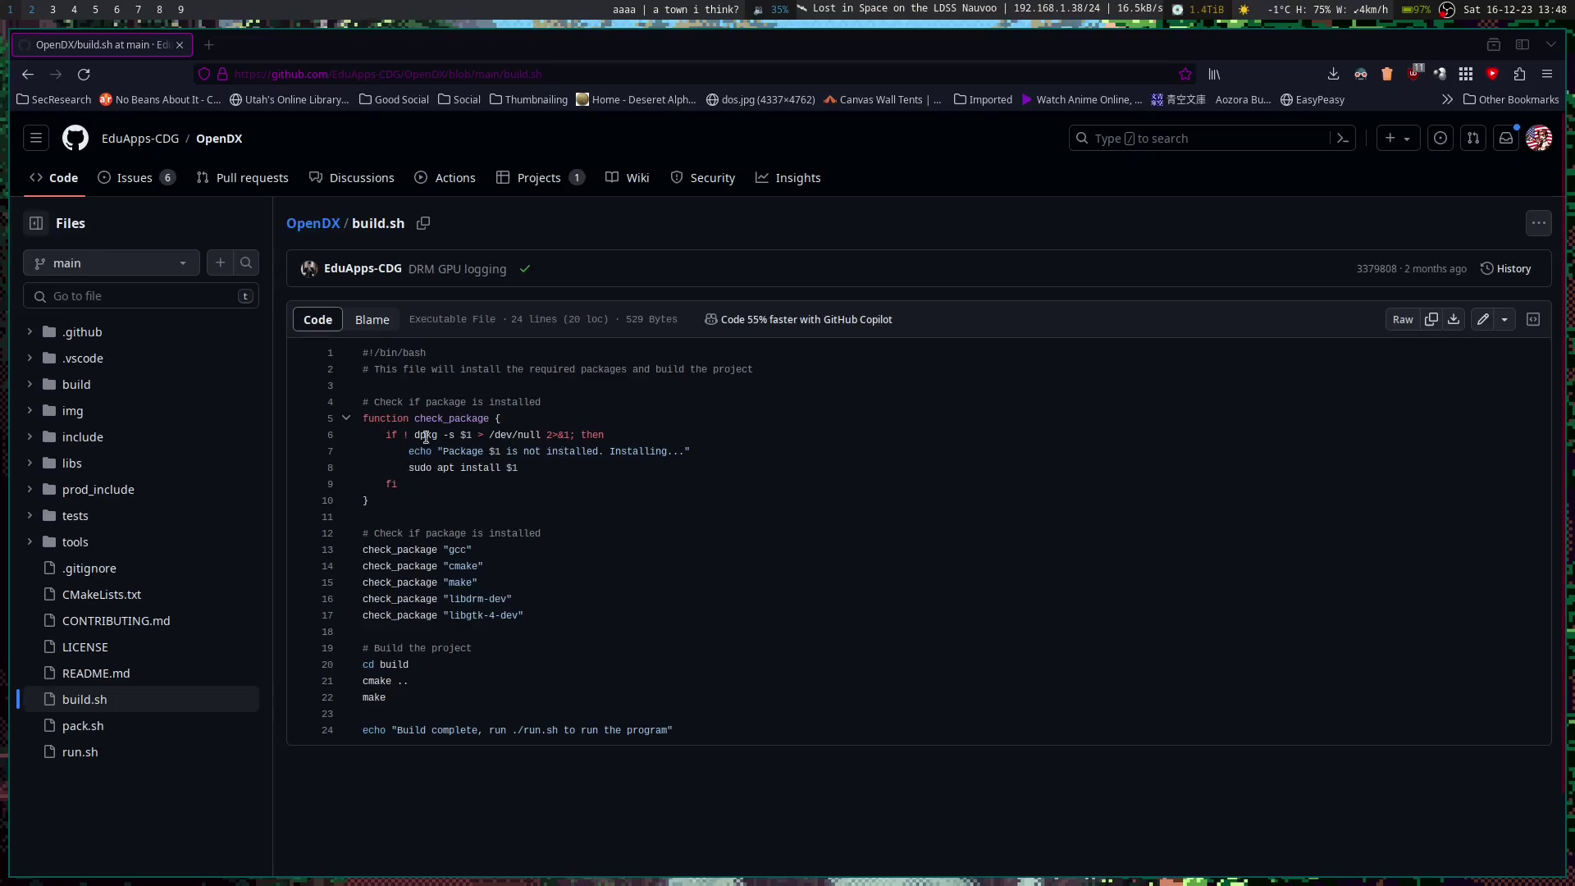
left_click(313, 223)
scroll(448, 605, "down", 3)
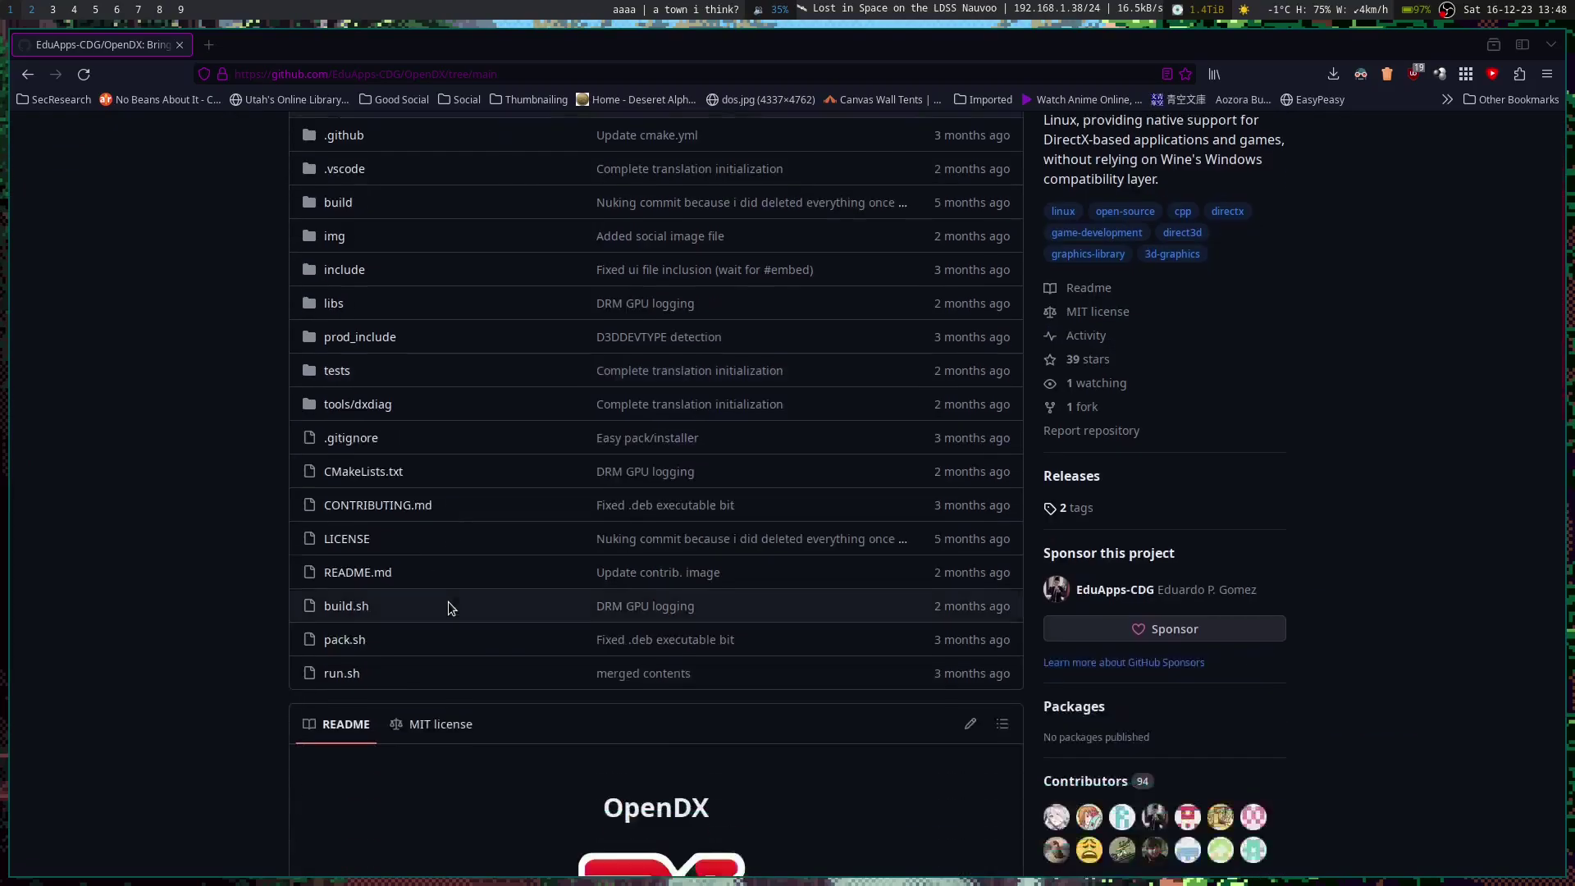
scroll(448, 605, "down", 3)
- Check run.sh's three lines and the build folder, which holds only .no-delete
left_click(347, 422)
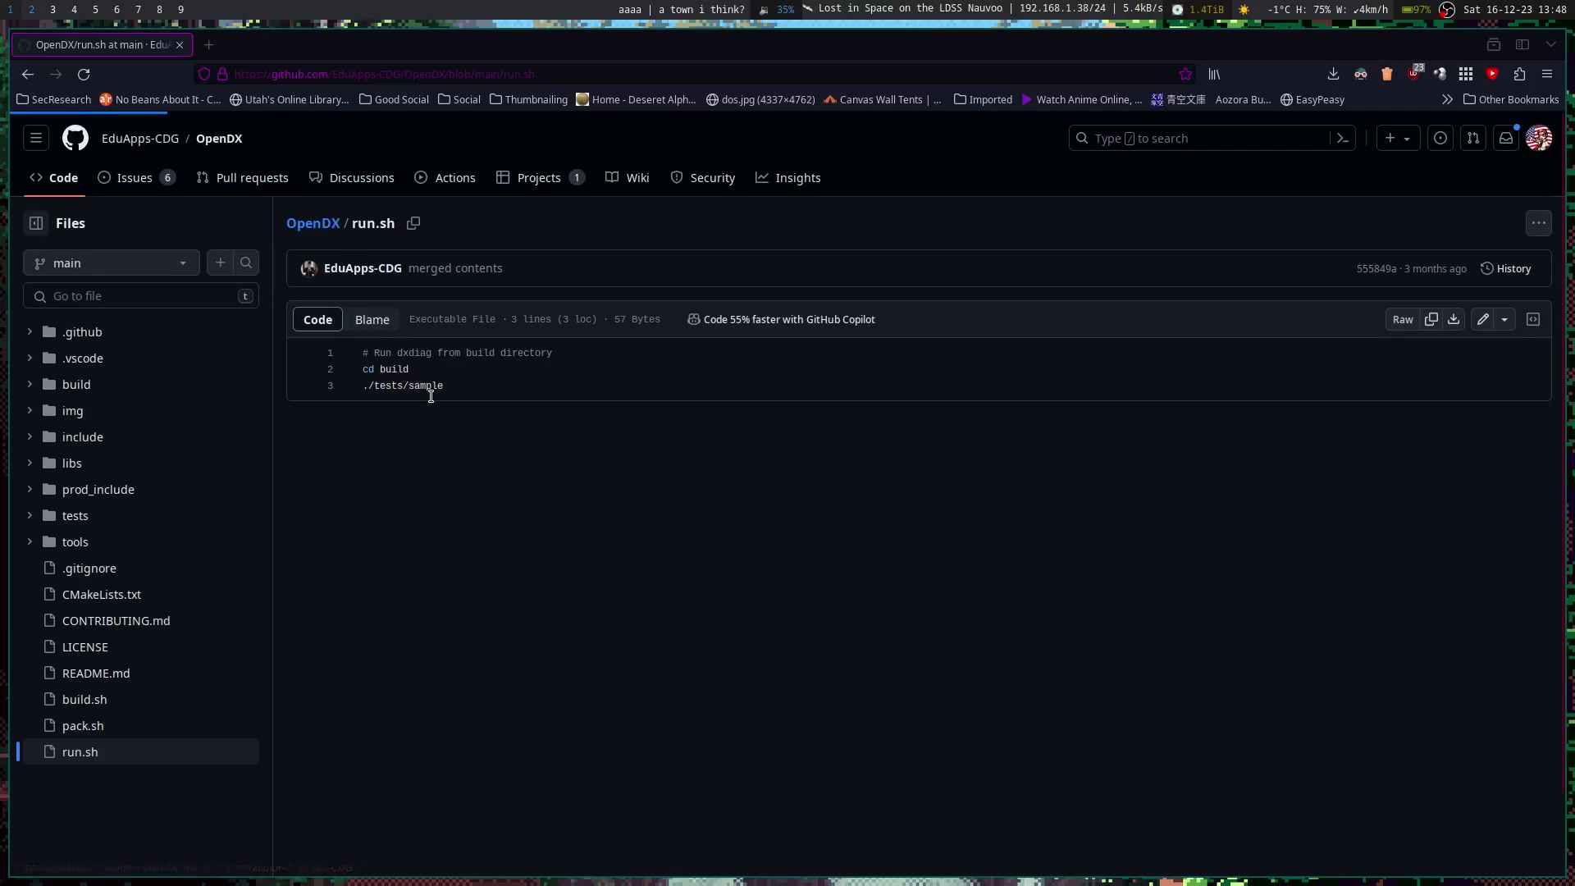
key("alt+Left")
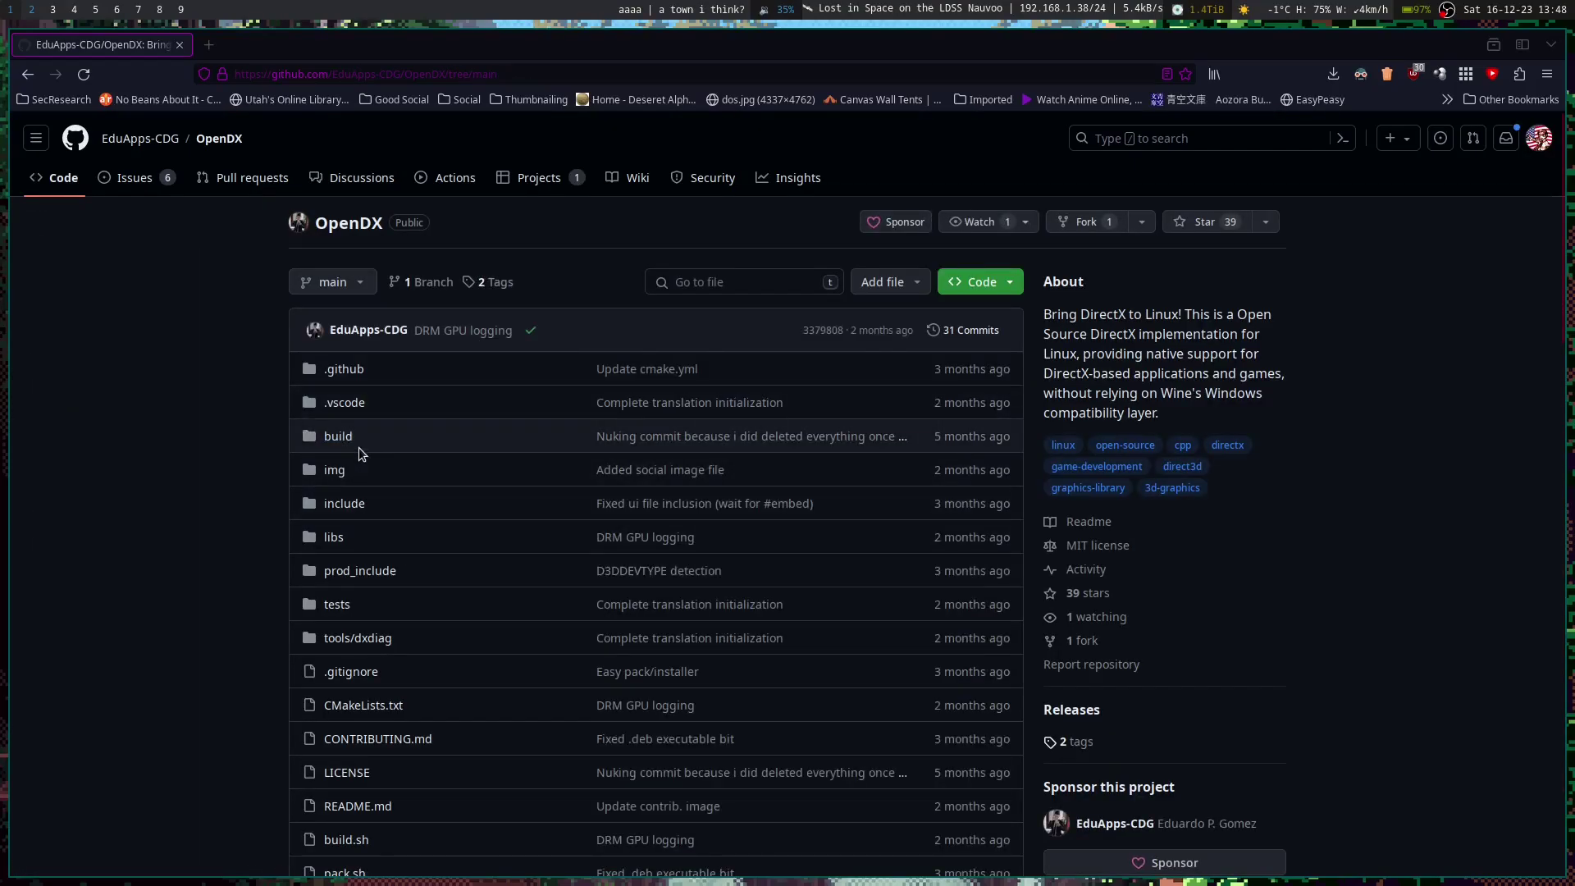
left_click(337, 440)
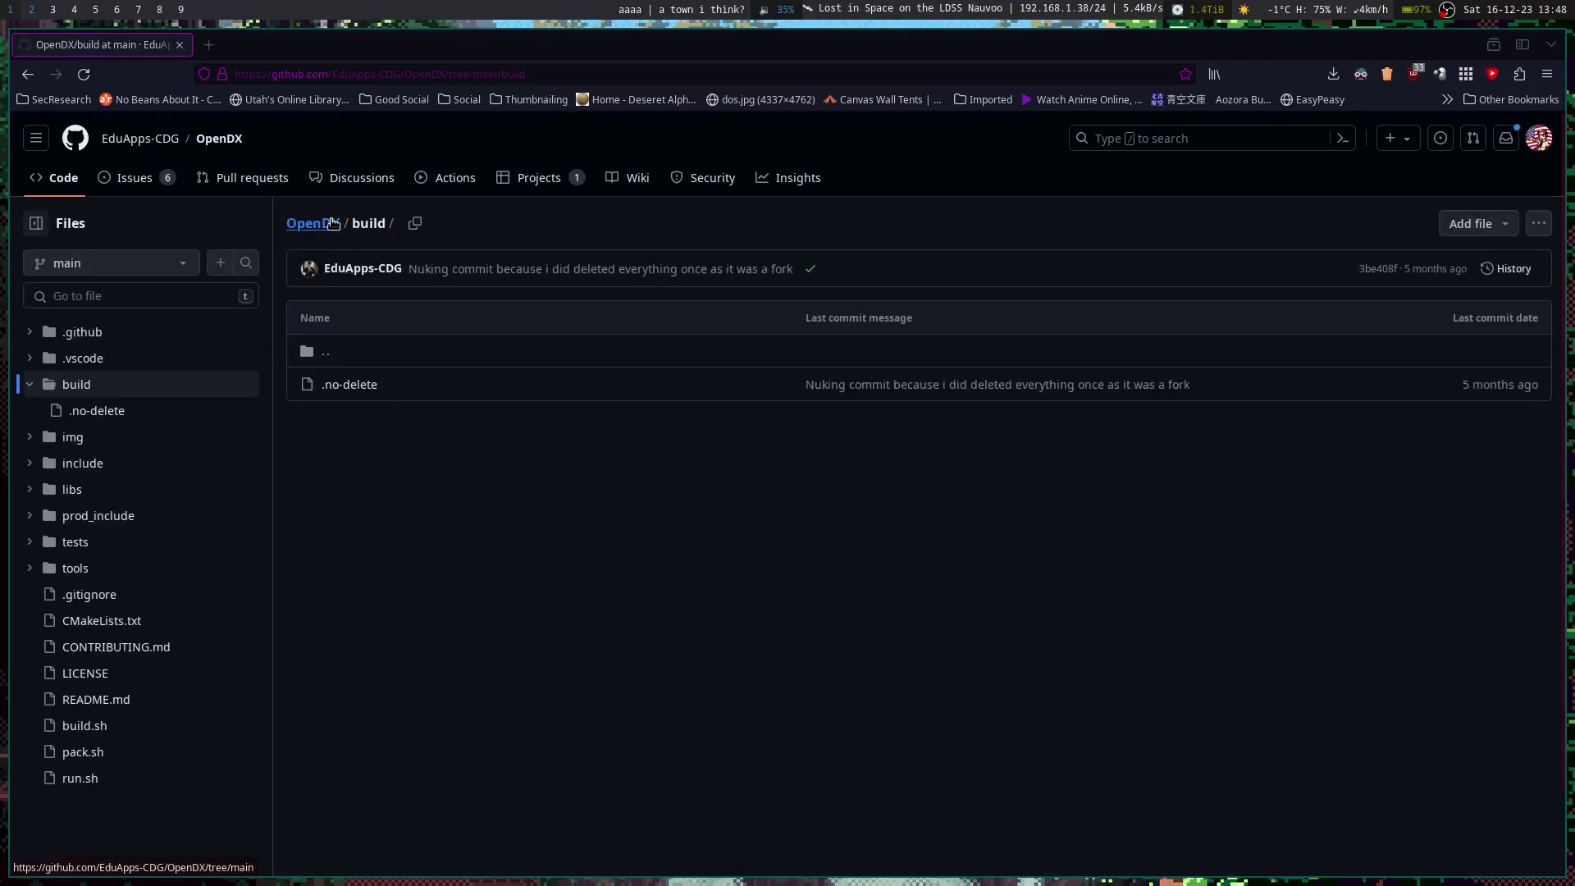
key("alt+Left")
scroll(447, 502, "down", 2)
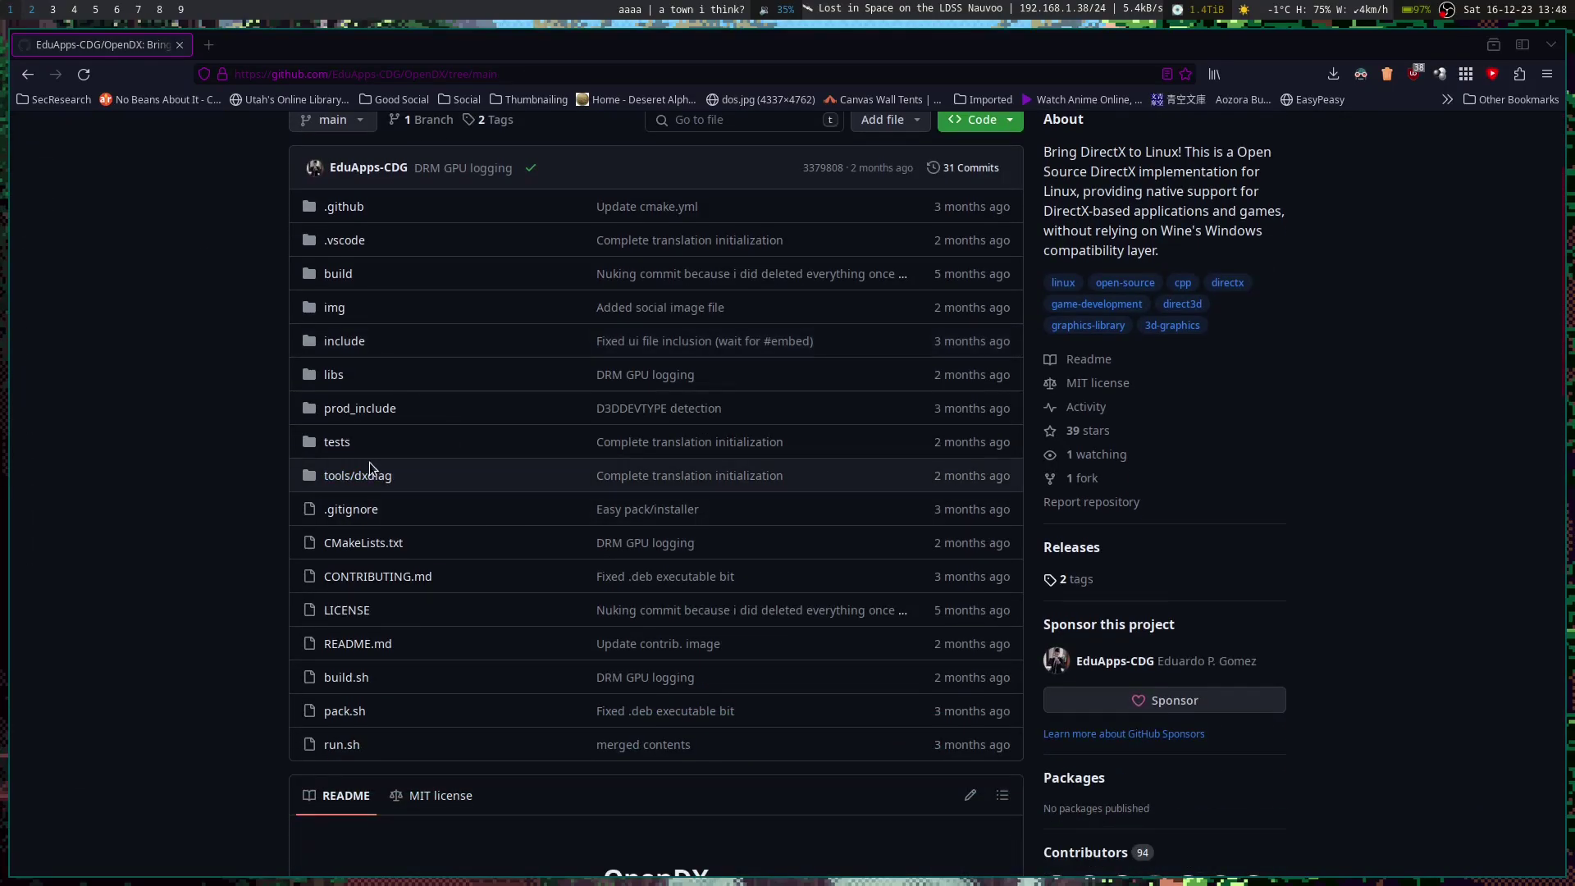